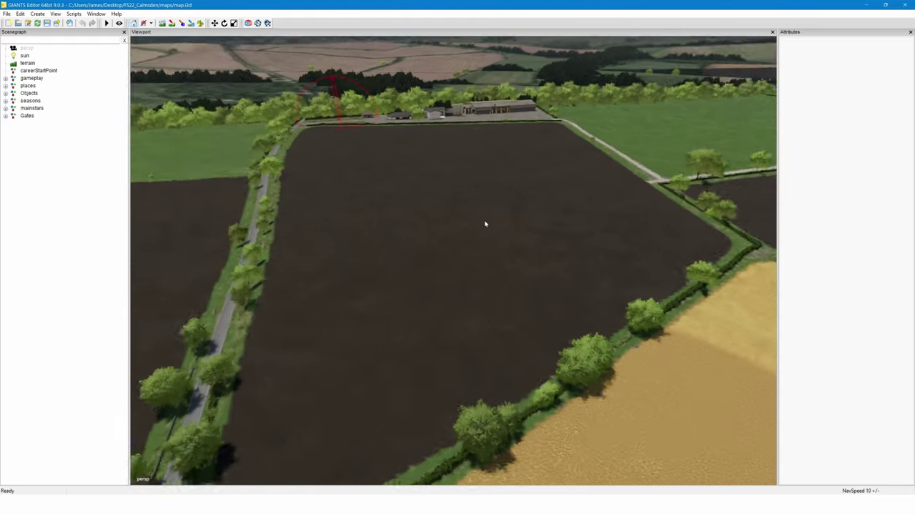
Sink the hedge section beside the roadside gate below the terrain, to a Translate Y of about 72.4
left_click_drag(350, 225, 402, 274, "alt")
scroll(297, 272, "up", 8)
scroll(307, 241, "down", 10)
scroll(442, 193, "up", 4)
scroll(441, 181, "down", 8)
scroll(388, 208, "up", 5)
scroll(388, 210, "up", 5)
scroll(402, 275, "down", 6)
right_click_drag(401, 275, 412, 248)
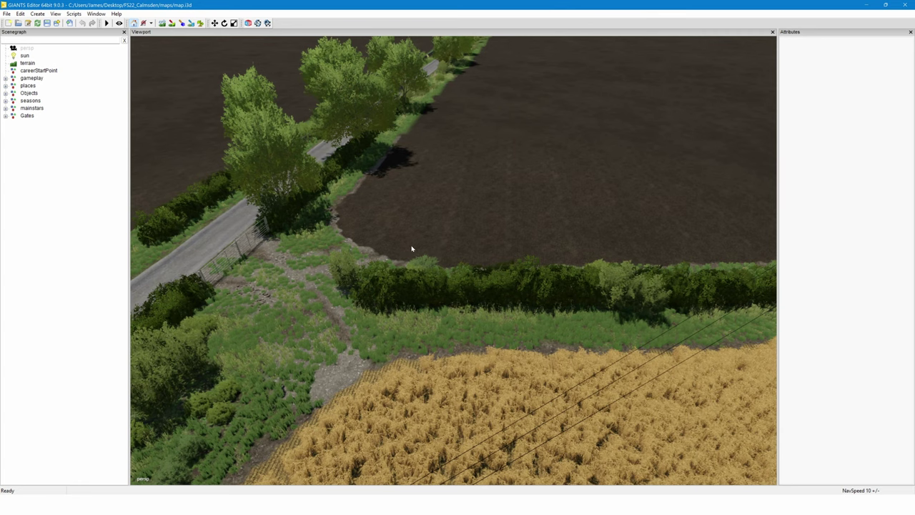
left_click(404, 279)
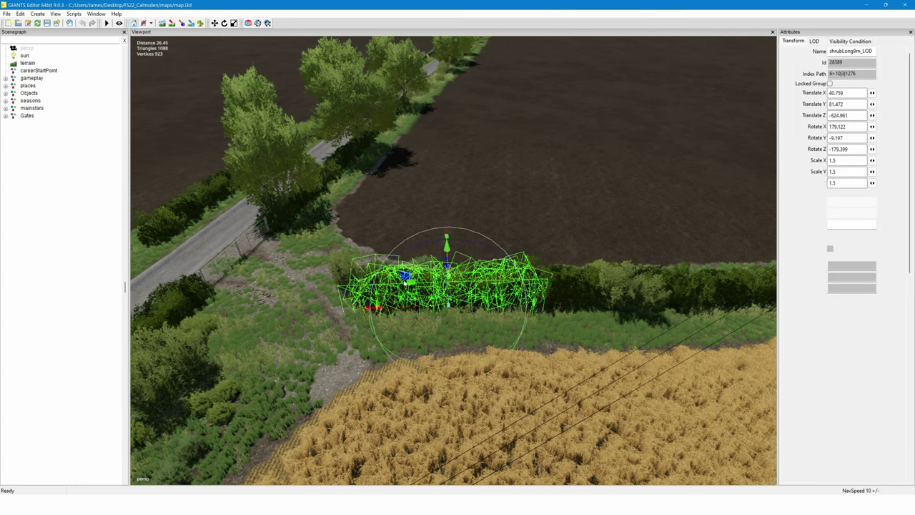
left_click_drag(431, 224, 444, 217, "alt")
right_click_drag(443, 217, 426, 212)
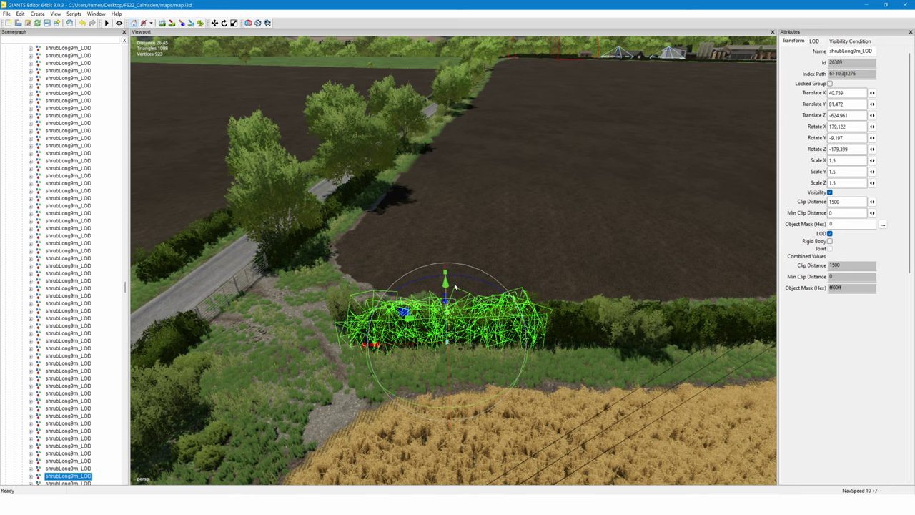
key("d")
right_click_drag(548, 241, 542, 242)
left_click_drag(343, 275, 351, 381)
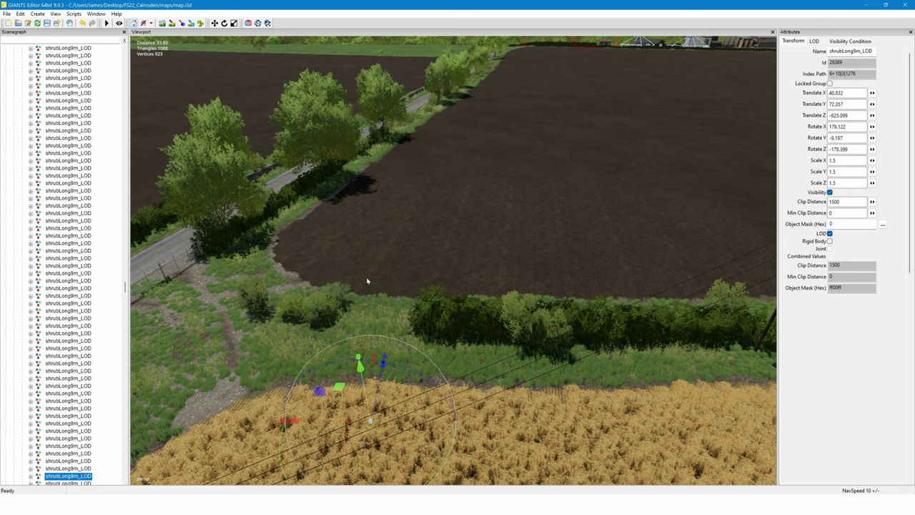
Sink the next two hedge sections along the field boundary below the terrain, to Translate Y values of about 71.6 and 71.3
right_click_drag(367, 279, 326, 283)
key("d")
key("d")
left_click(265, 279)
right_click_drag(265, 279, 293, 207)
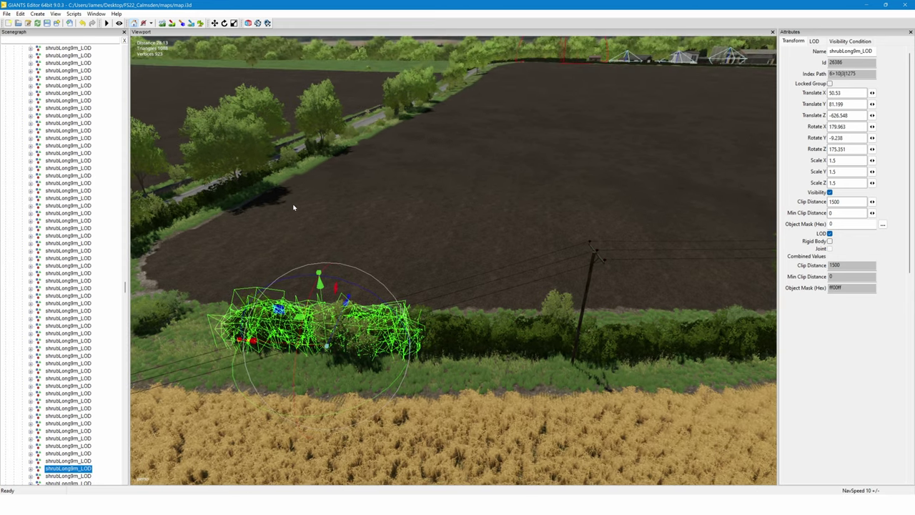
left_click_drag(321, 290, 331, 372)
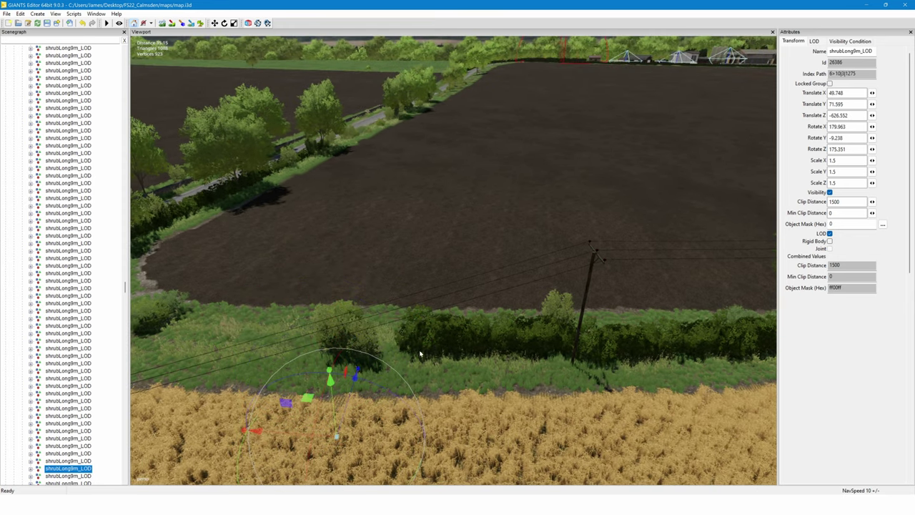
left_click(485, 325)
left_click_drag(497, 308, 484, 396)
Sink the two hedge sections between the telegraph pole and the large tree, to Translate Y values of about 67.9 and 68.1
mouse_move(524, 312)
left_mouse_down("alt")
mouse_move(457, 365)
mouse_move(391, 394)
mouse_move(454, 283)
mouse_move(526, 240)
mouse_move(514, 298)
mouse_move(555, 267)
mouse_move(635, 267)
mouse_move(503, 260)
mouse_move(510, 291)
mouse_move(499, 309)
mouse_move(529, 311)
left_mouse_up("alt")
scroll(391, 389, "up", 5)
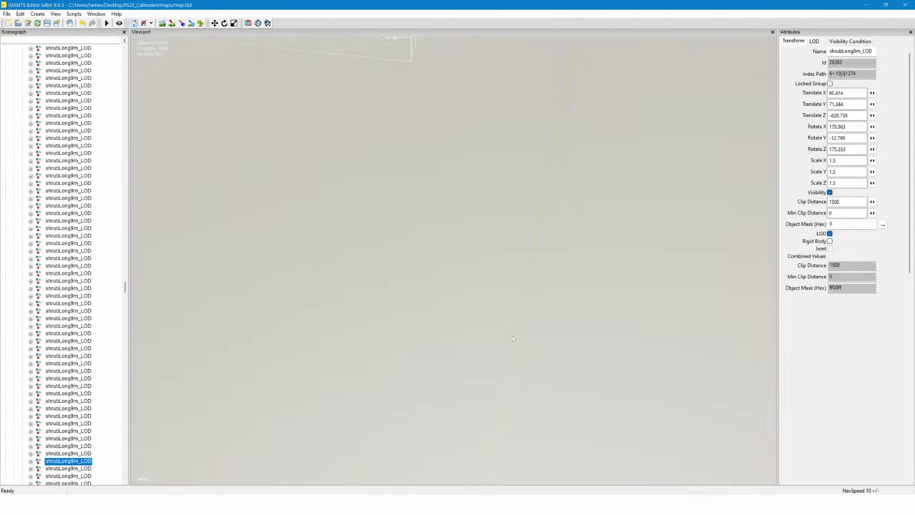
scroll(515, 298, "down", 5)
scroll(509, 259, "up", 5)
scroll(499, 309, "down", 4)
left_click(421, 277)
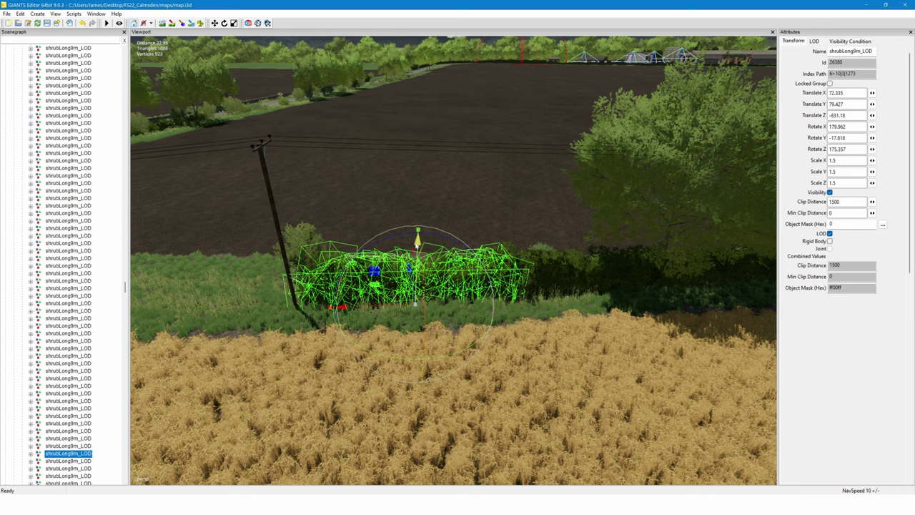
left_click_drag(418, 245, 422, 391)
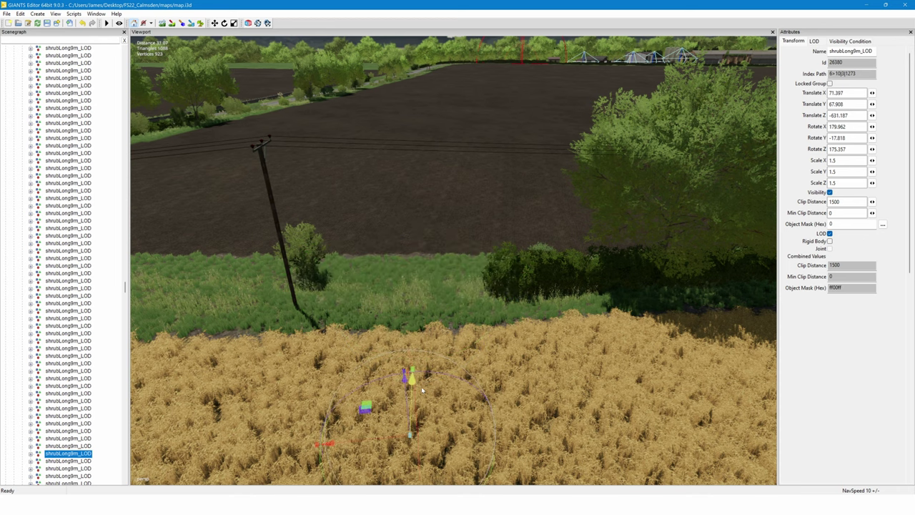
left_click(558, 262)
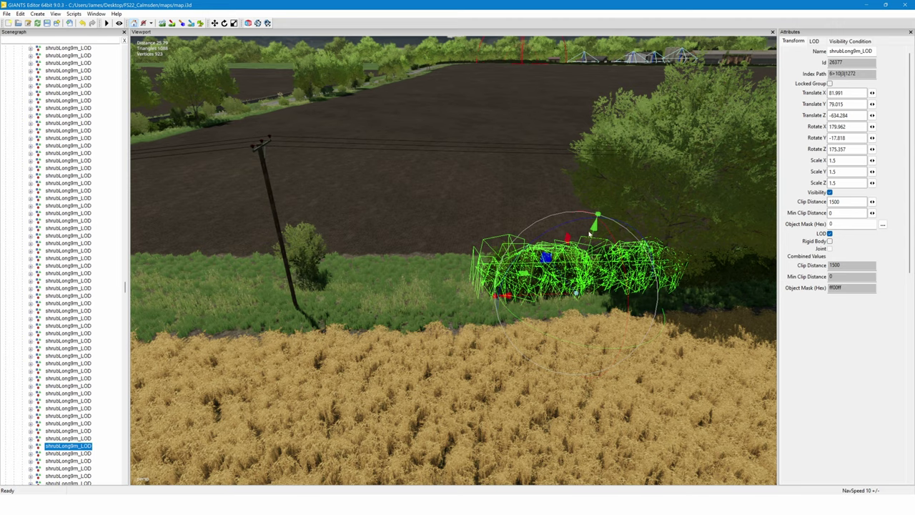
left_click_drag(592, 227, 561, 351)
Sink the large American elm on the boundary completely below the terrain, to a Translate Y of about 62.4
key("d")
mouse_move(582, 266)
right_mouse_down()
mouse_move(562, 268)
mouse_move(570, 255)
right_mouse_up()
key("w")
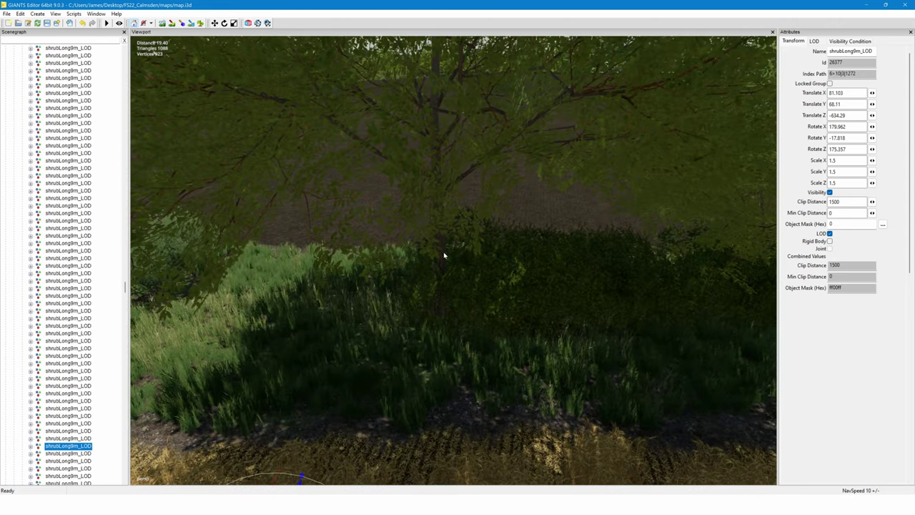
key("w")
right_click_drag(444, 255, 483, 279)
key("w")
key("s")
left_click(444, 239)
key("s")
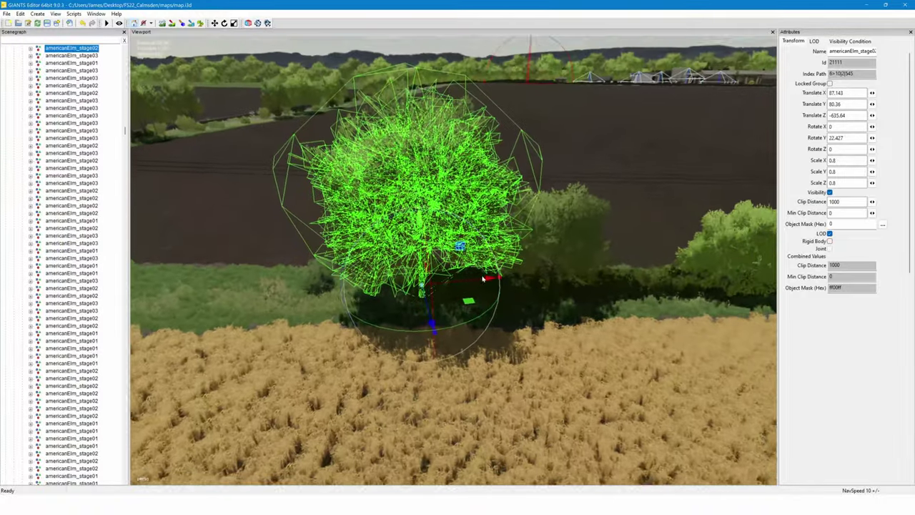
scroll(483, 279, "down", 3)
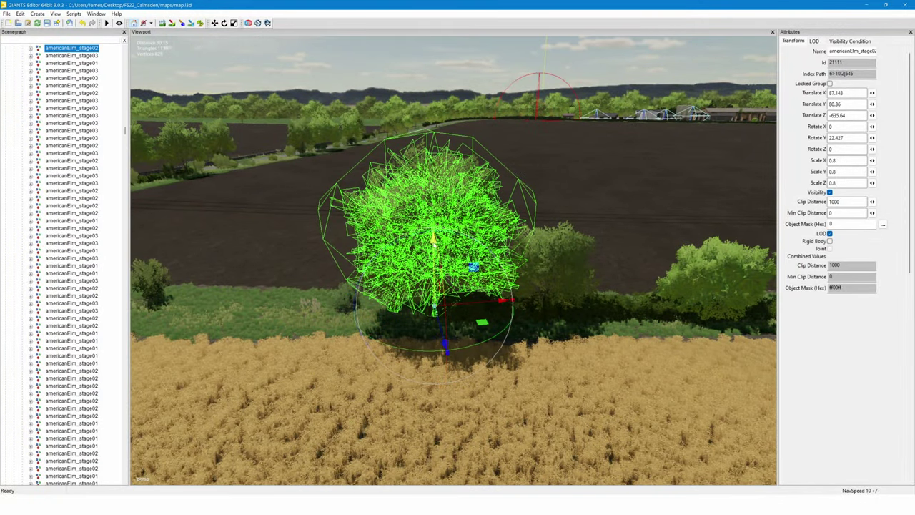
left_click_drag(433, 239, 435, 366)
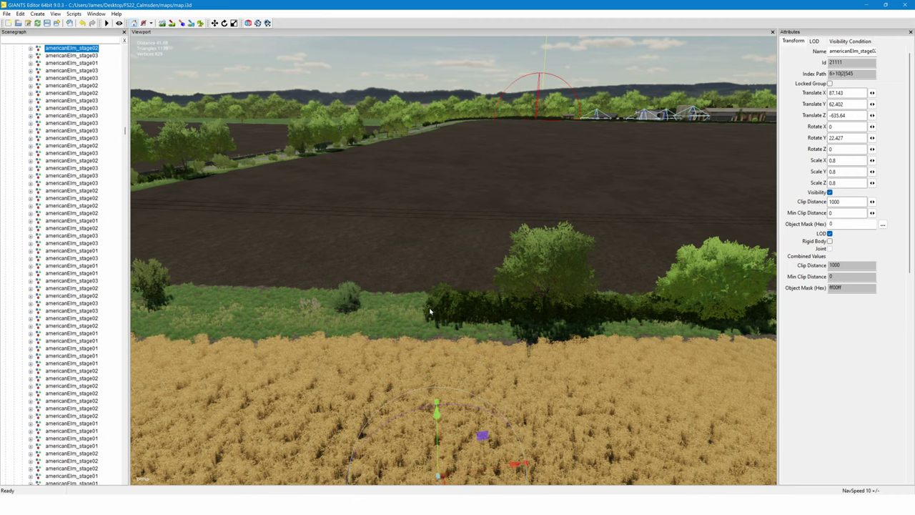
Sink the last hedge section at the far boundary junction below the terrain, to a Translate Y of about 67.6
right_click_drag(430, 311, 431, 316)
key("d")
left_click(386, 293)
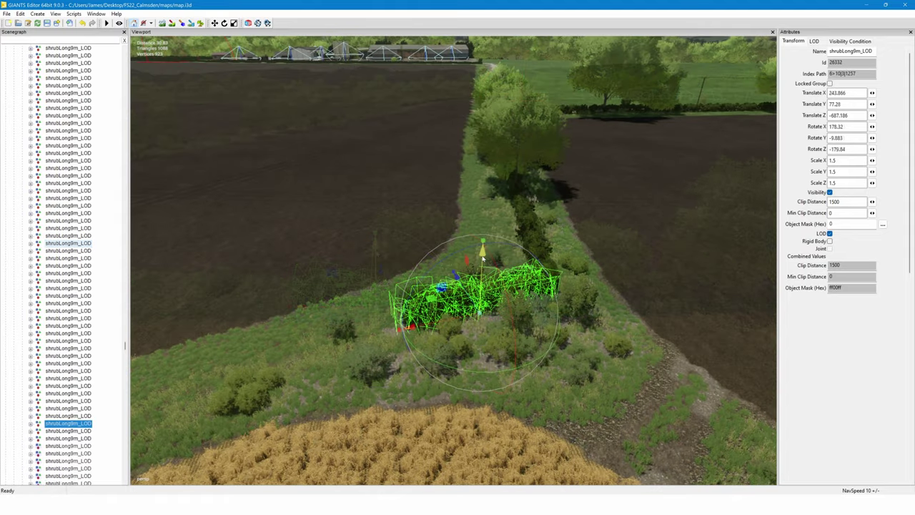
left_click_drag(484, 269, 485, 335)
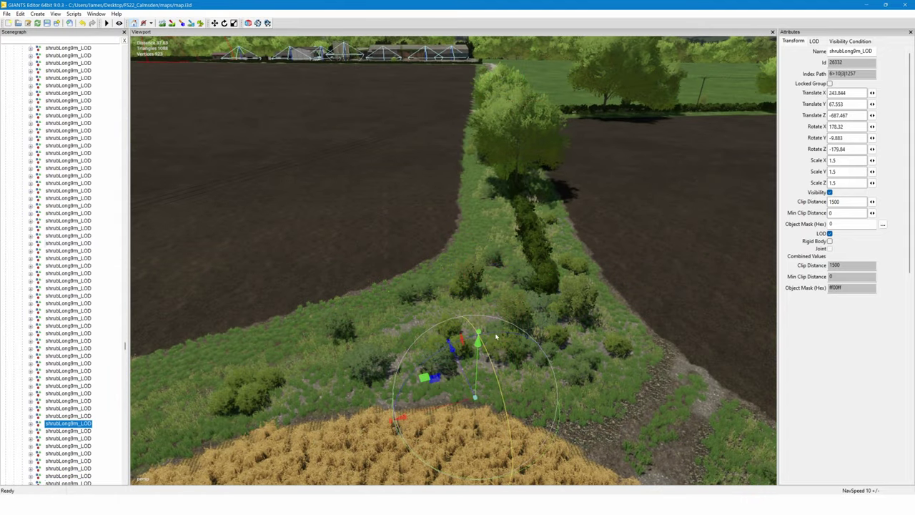
Examine the cleared boundary strip and the telegraph pole standing between the ploughed and wheat fields
right_click_drag(536, 209, 448, 265)
key("w")
key("w")
key("s")
key("w")
key("s")
key("w")
key("d")
key("w")
key("a")
left_click(358, 210)
key("s")
key("d")
key("w")
key("w")
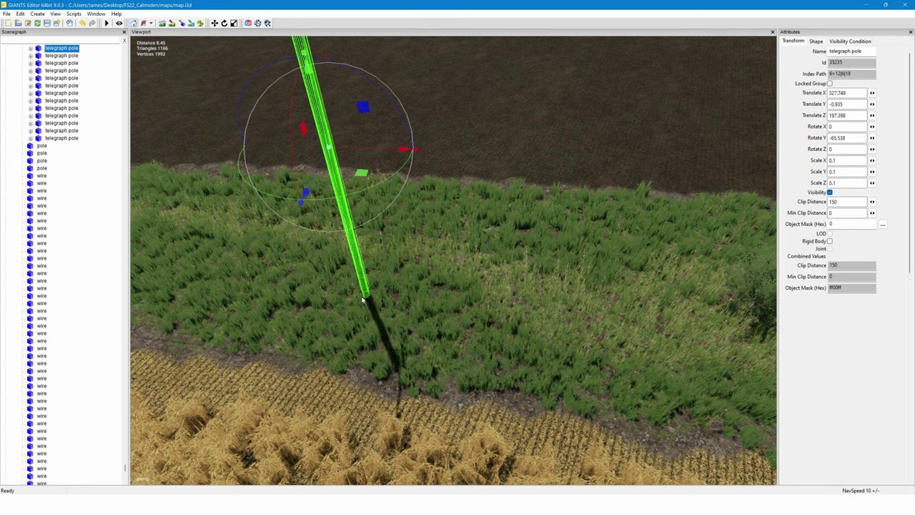
key("d")
right_click_drag(478, 222, 482, 194)
key("s")
key("a")
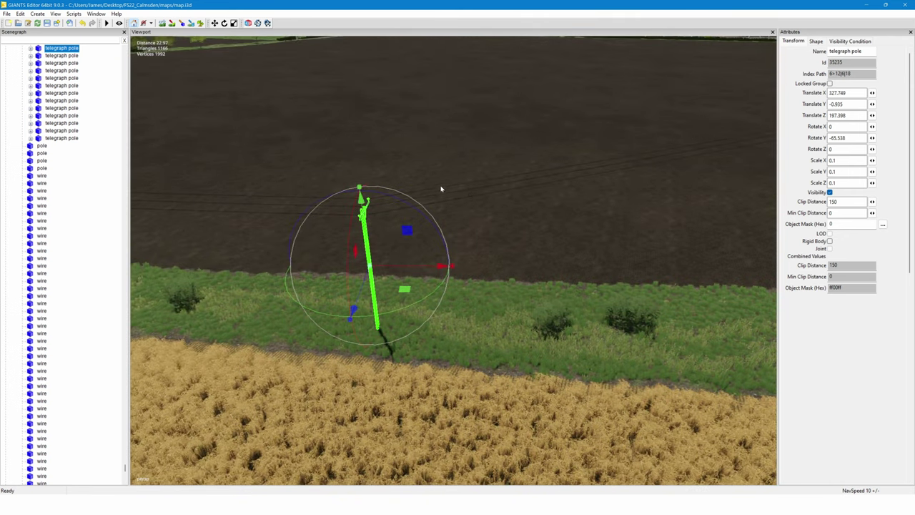
Expand the selected telegraph pole in the scene hierarchy and delete its child Cube
scroll(75, 108, "up", 8)
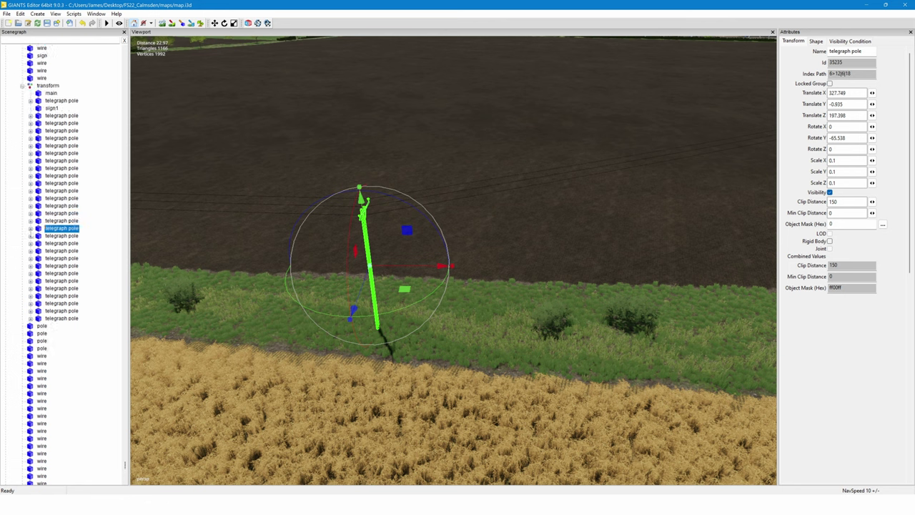
left_click(31, 234)
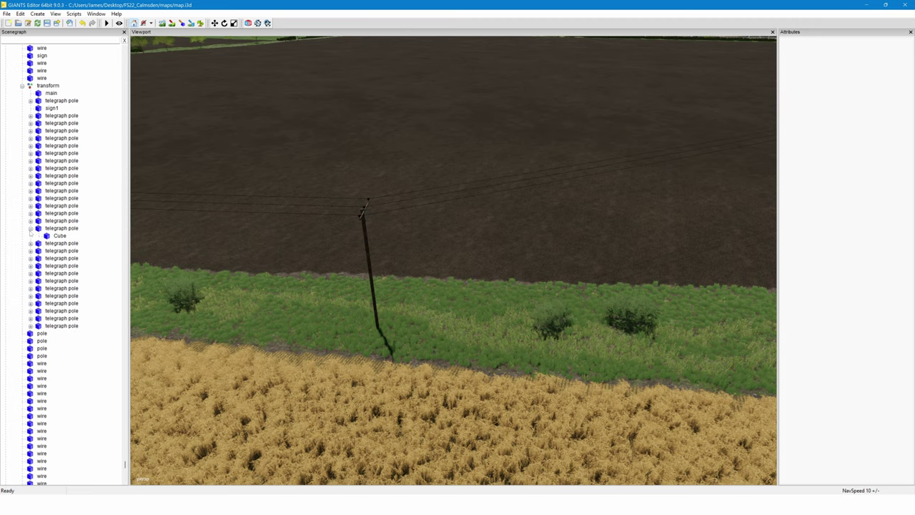
left_click(365, 247)
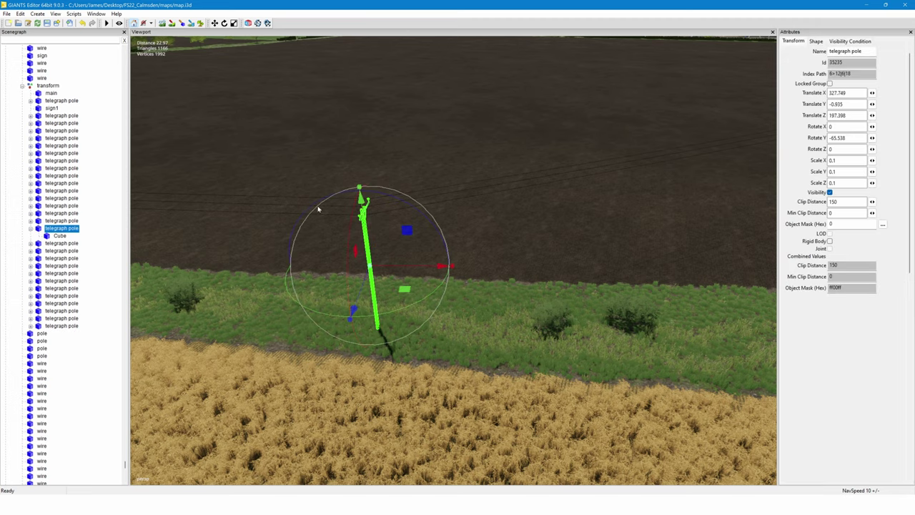
left_click_drag(318, 209, 371, 182, "alt")
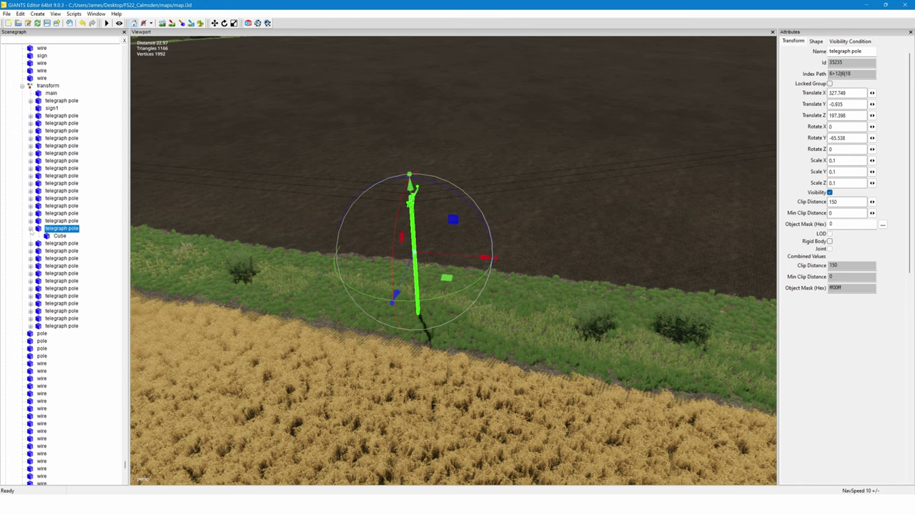
left_click_drag(360, 230, 329, 188, "alt")
left_click_drag(492, 207, 490, 251, "alt")
scroll(500, 237, "up", 2)
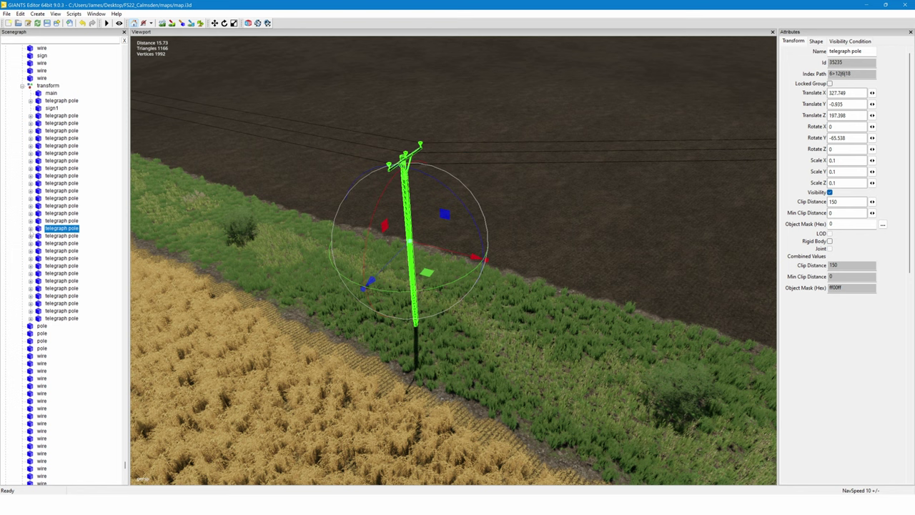
left_click(60, 237)
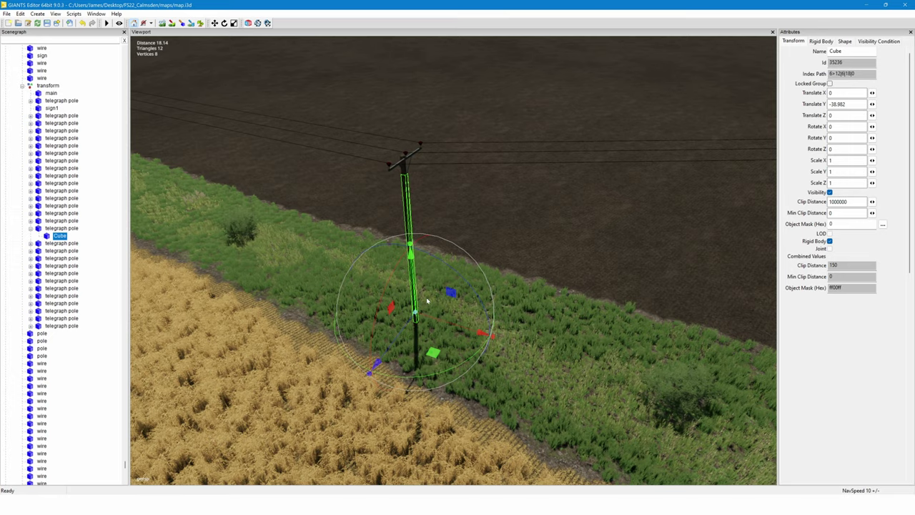
key("Delete")
Delete the child Cube of the next telegraph pole along the boundary strip
left_click_drag(386, 239, 373, 217, "alt")
scroll(349, 201, "up", 3)
left_click(407, 224)
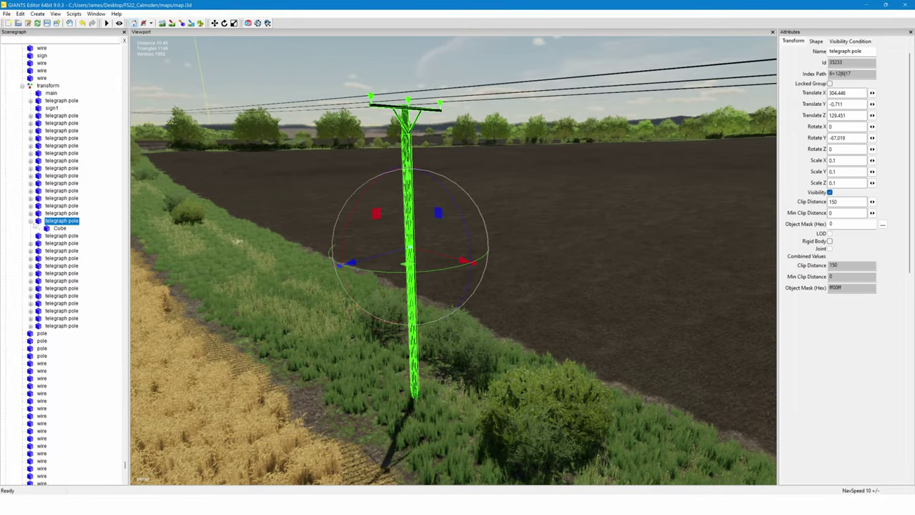
left_click(60, 228)
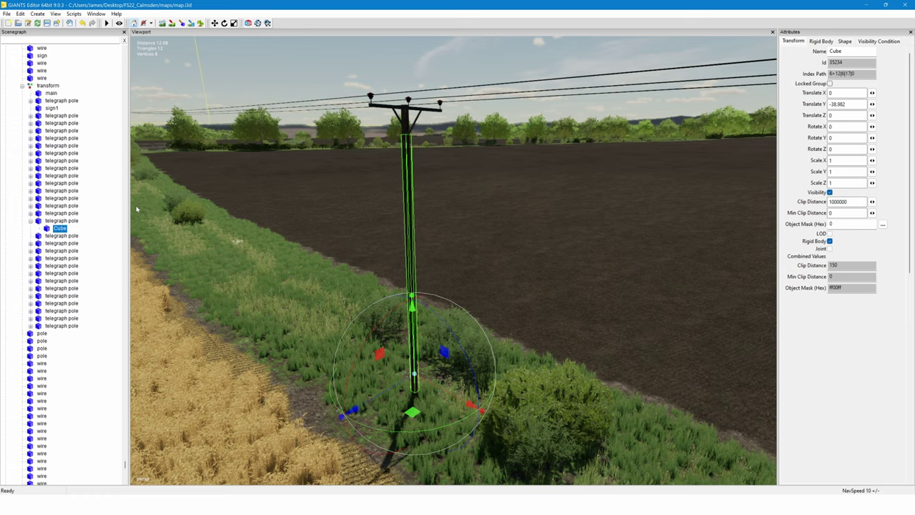
key("Delete")
Delete the child Cube of the third telegraph pole, standing near the far corner of the wheat field
left_click_drag(476, 255, 417, 247, "alt")
scroll(404, 210, "up", 3)
scroll(404, 210, "up", 8)
left_click(484, 230)
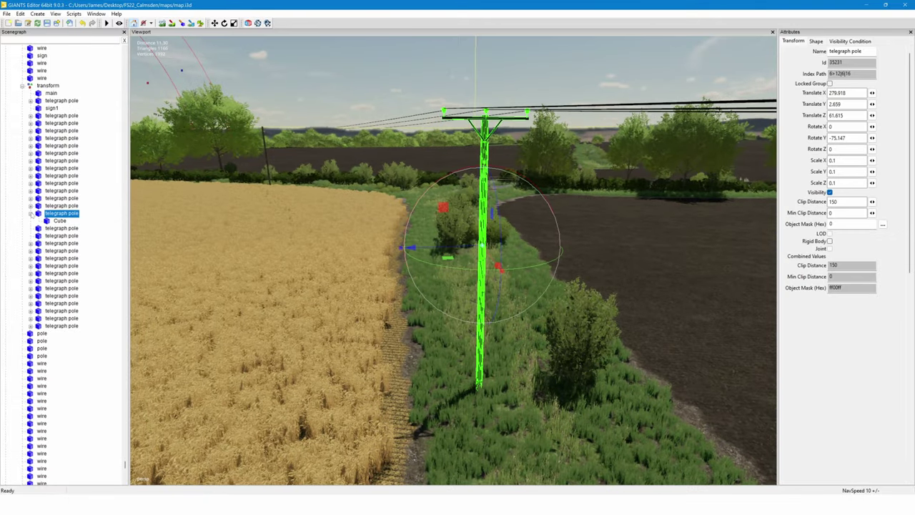
left_click(60, 221)
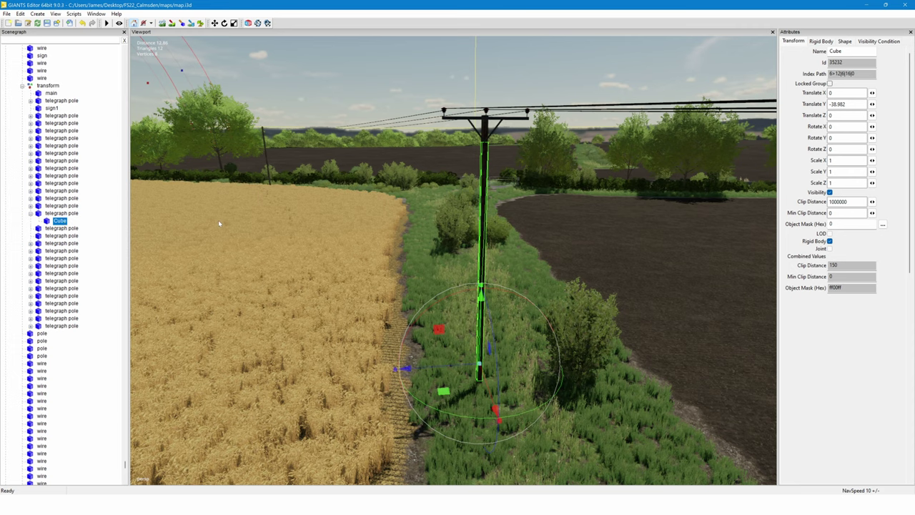
key("Delete")
Delete the child Cube of the smallpole standing beside the roadside hedge
left_click_drag(366, 278, 409, 304, "alt")
scroll(321, 240, "up", 8)
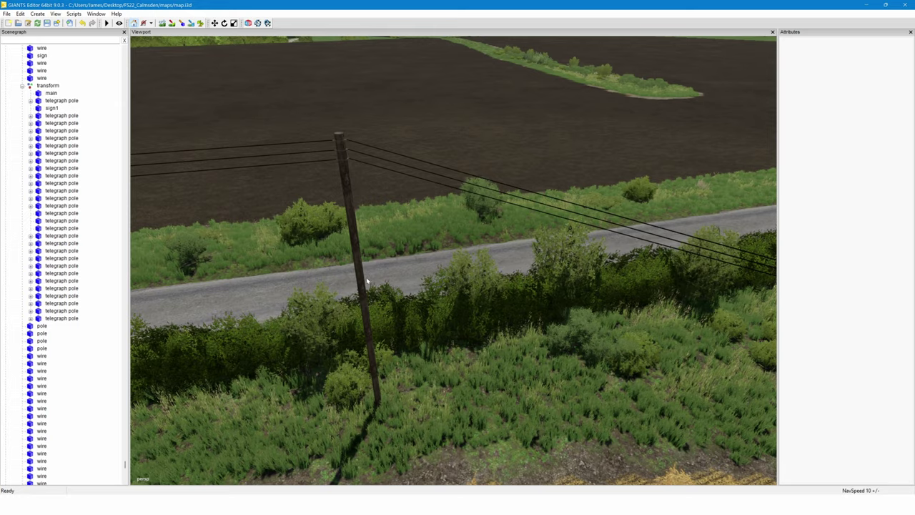
left_click(360, 276)
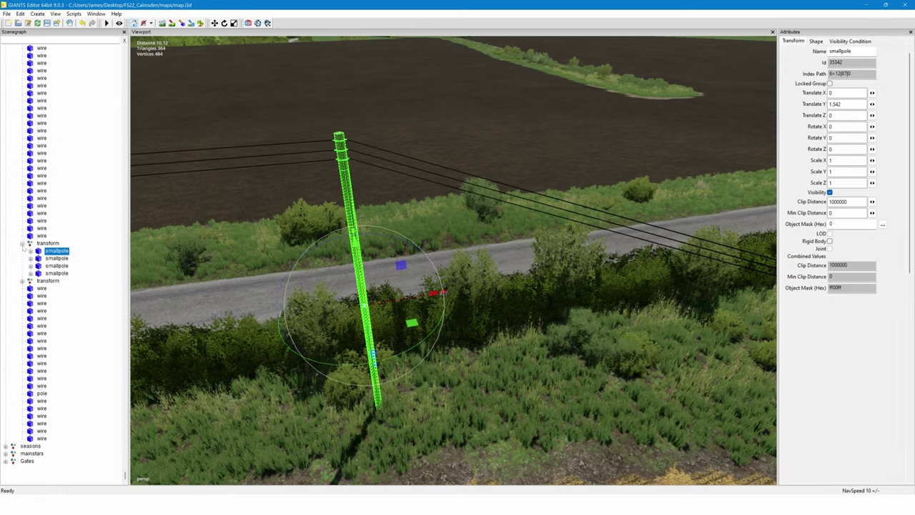
scroll(304, 235, "down", 5)
left_click_drag(303, 234, 417, 225, "alt")
scroll(417, 225, "up", 5)
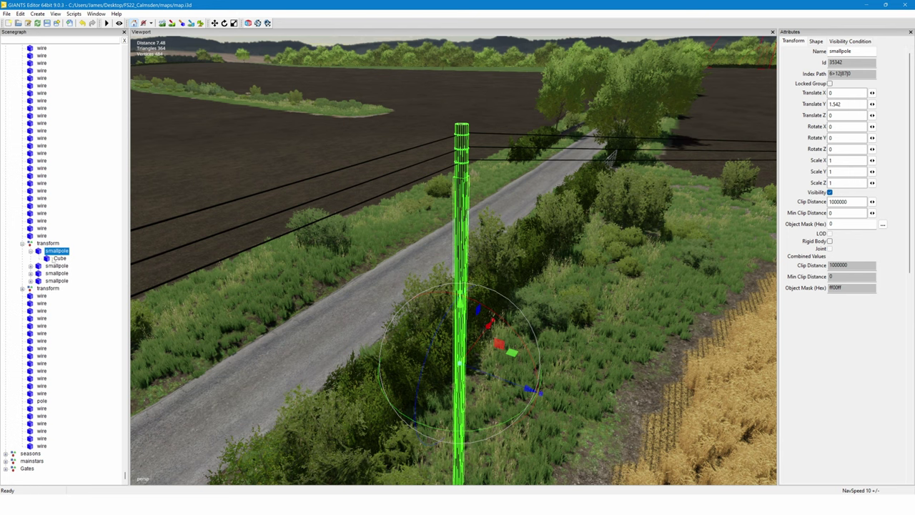
left_click(57, 258)
key("Delete")
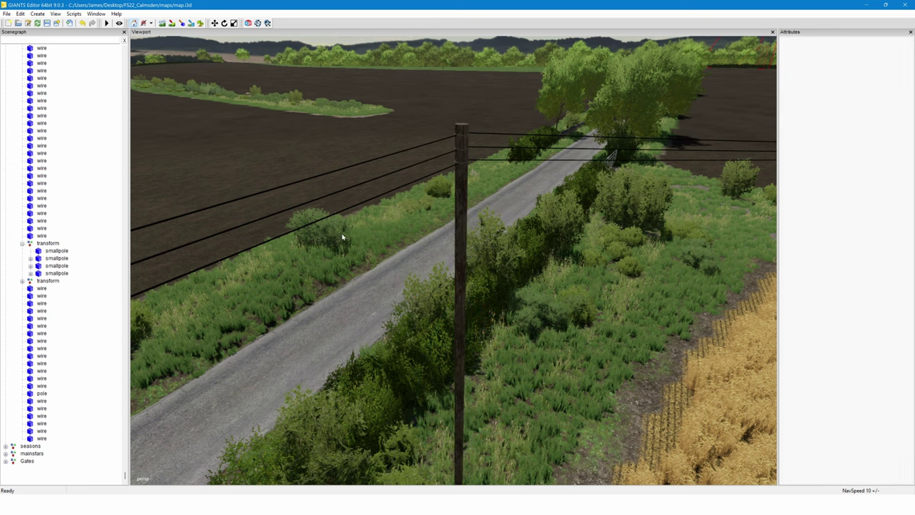
Inspect an overhead wire at the roadside pole in the scene hierarchy and look over the cleared boundary between the fields
scroll(413, 275, "down", 6)
left_click_drag(413, 275, 302, 268, "alt")
left_click_drag(533, 255, 240, 294, "alt")
scroll(464, 256, "up", 3)
scroll(521, 253, "up", 3)
left_click(360, 299)
scroll(61, 181, "up", 3)
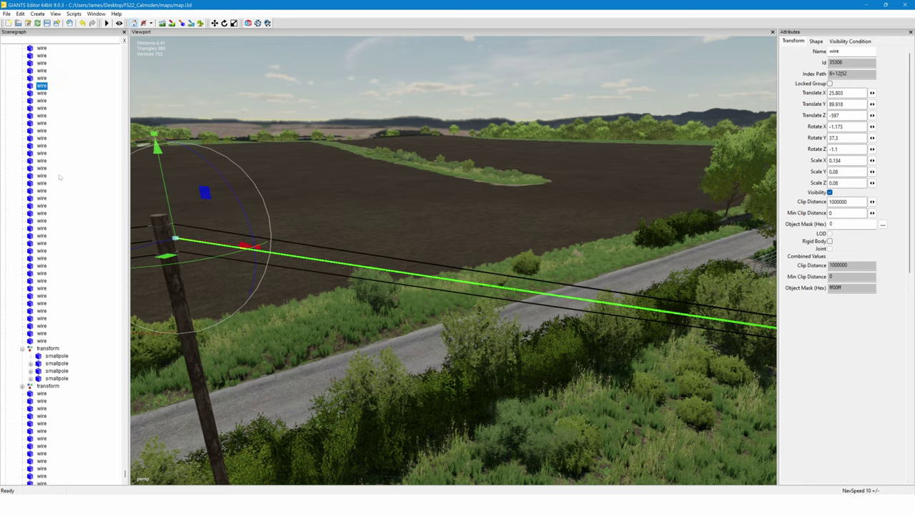
left_click(83, 222)
scroll(380, 227, "down", 5)
mouse_move(380, 226)
left_mouse_down("alt")
mouse_move(413, 233)
mouse_move(217, 220)
mouse_move(477, 228)
mouse_move(388, 221)
left_mouse_up("alt")
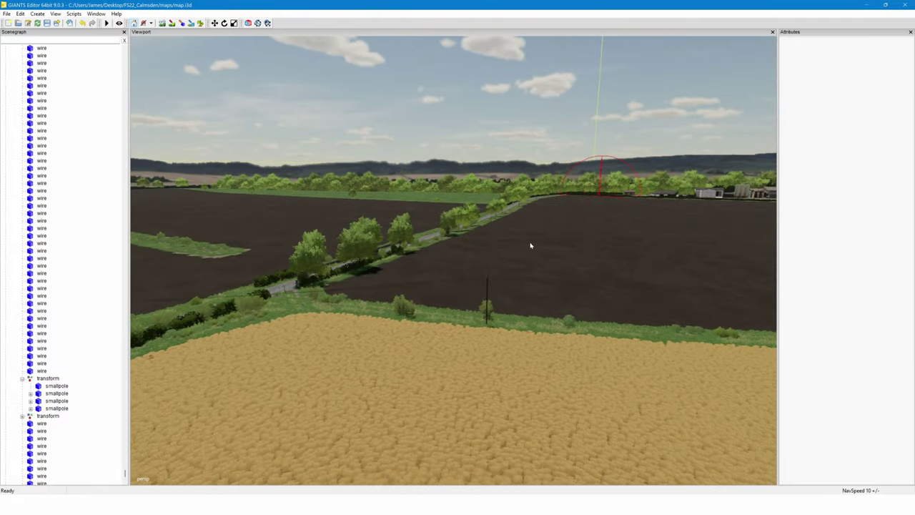
left_click_drag(405, 251, 597, 282, "alt")
key("Left")
key("Left")
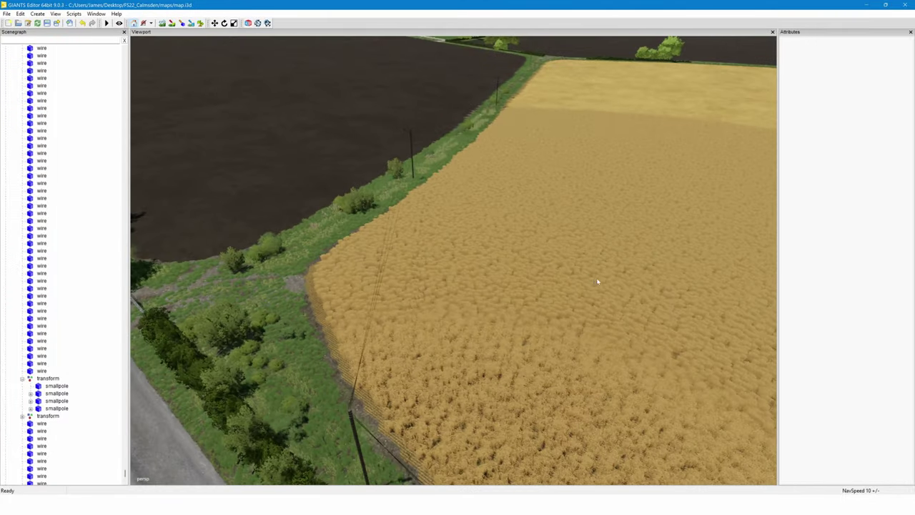
Survey the boundary between the two fields, its roadside gateway and the surrounding farmland from several viewpoints
mouse_move(363, 216)
left_mouse_down("alt")
mouse_move(375, 205)
mouse_move(371, 226)
left_mouse_up("alt")
key("Left")
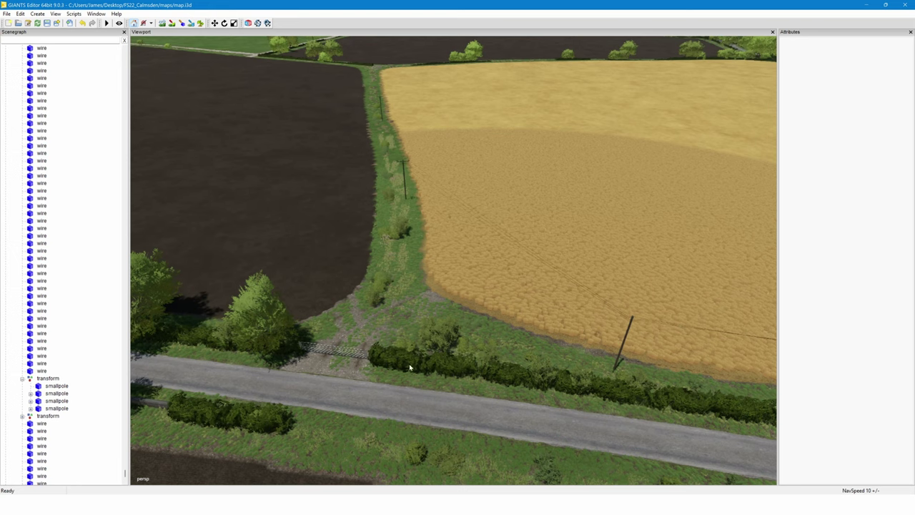
key("Right")
left_click_drag(443, 311, 269, 317, "alt")
right_click_drag(270, 318, 207, 290)
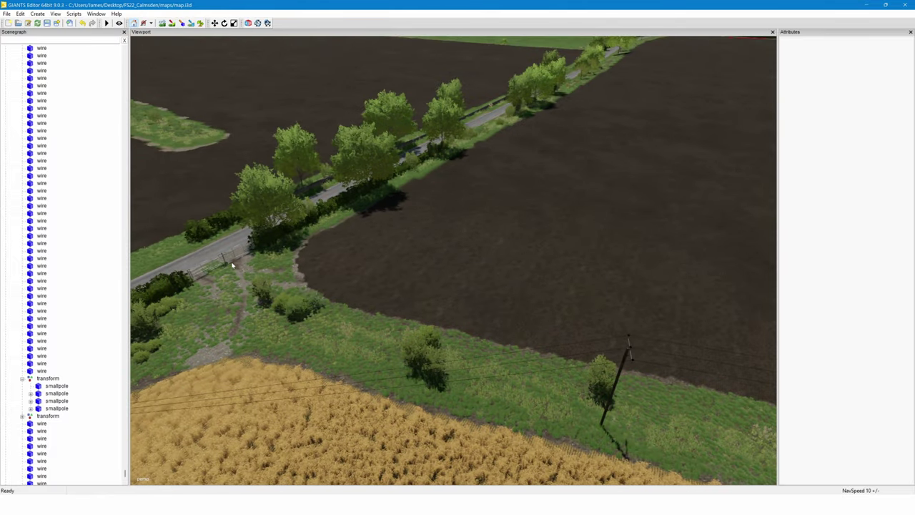
mouse_move(296, 274)
left_mouse_down("alt")
mouse_move(399, 270)
mouse_move(401, 250)
mouse_move(348, 258)
left_mouse_up("alt")
key("d")
right_click_drag(348, 261, 411, 254)
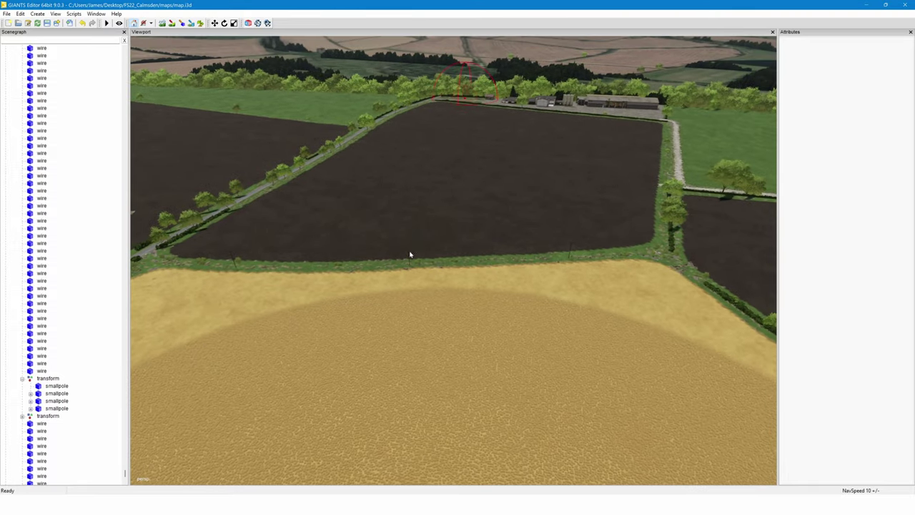
right_click_drag(469, 256, 250, 227)
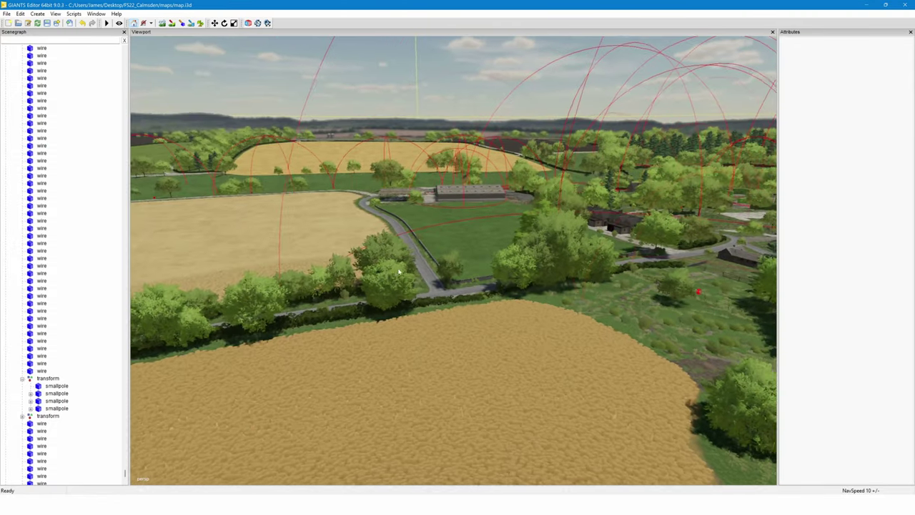
Sink the shrubLong9m_LOD hedge piece opposite the road junction to about Y 67.7, opening a gap into the wheat field
right_click_drag(382, 272, 473, 278)
left_click(433, 309)
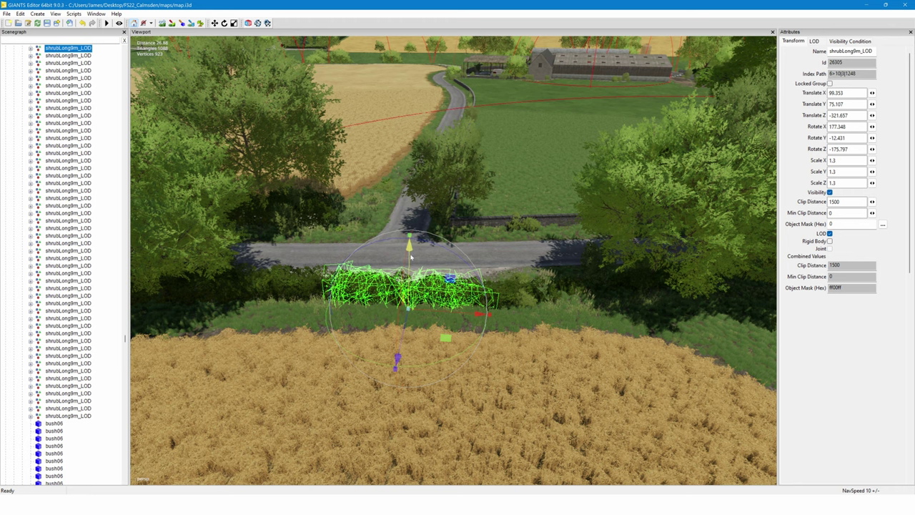
left_click_drag(411, 257, 397, 304)
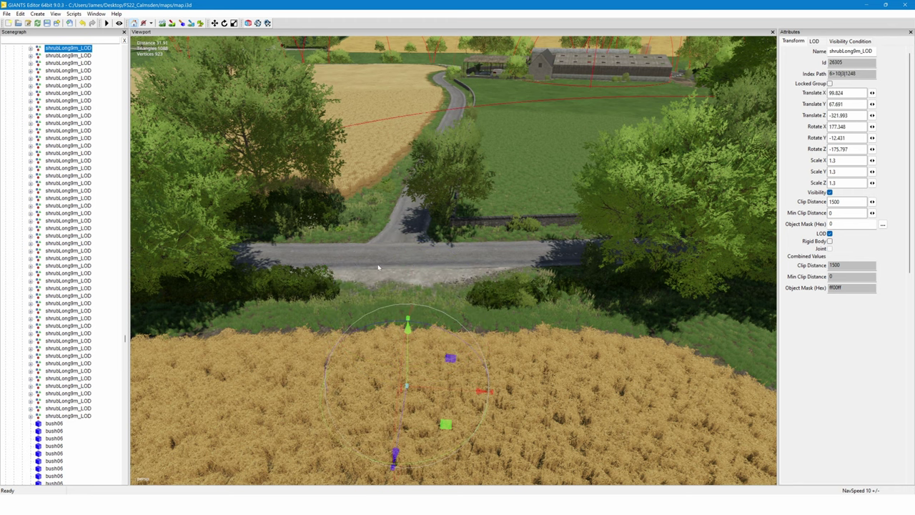
Find the farmyard's metal double gate and select its whole gate7Bar_Double1 group in the scene hierarchy
right_click_drag(379, 268, 397, 258)
left_click(221, 248)
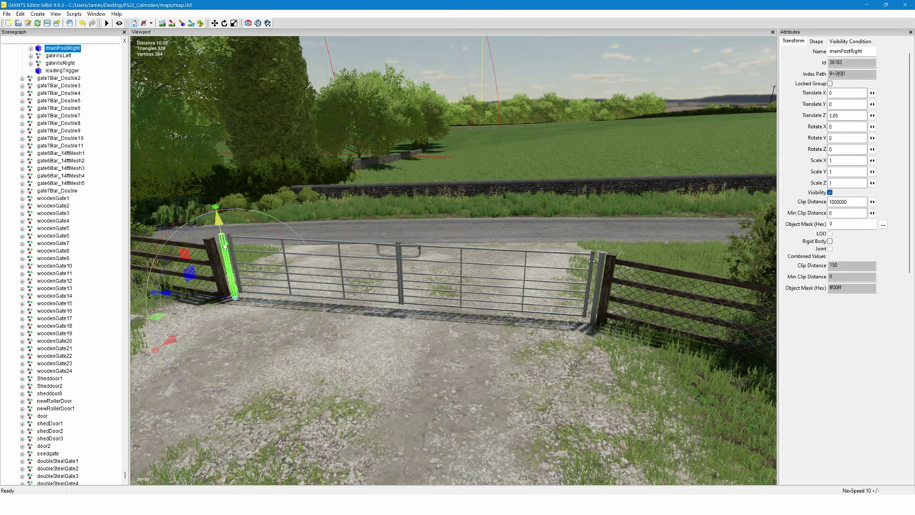
scroll(75, 158, "up", 3)
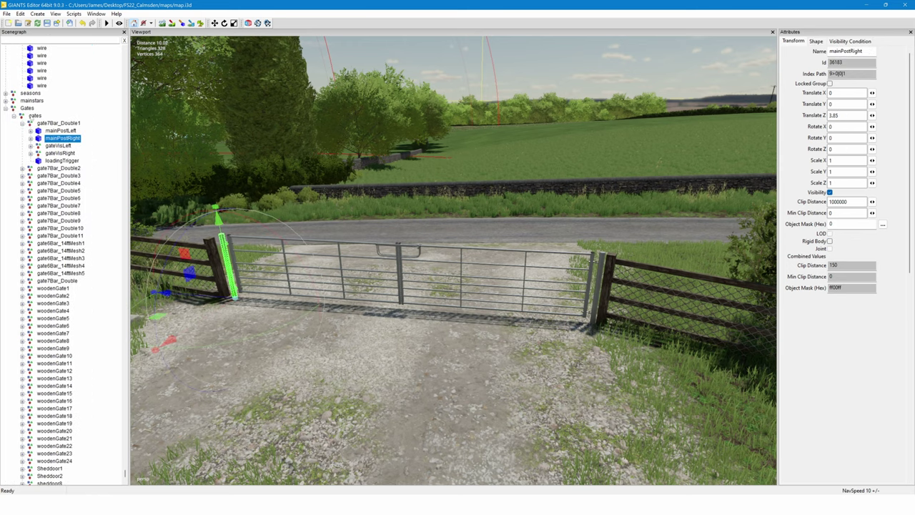
left_click(56, 123)
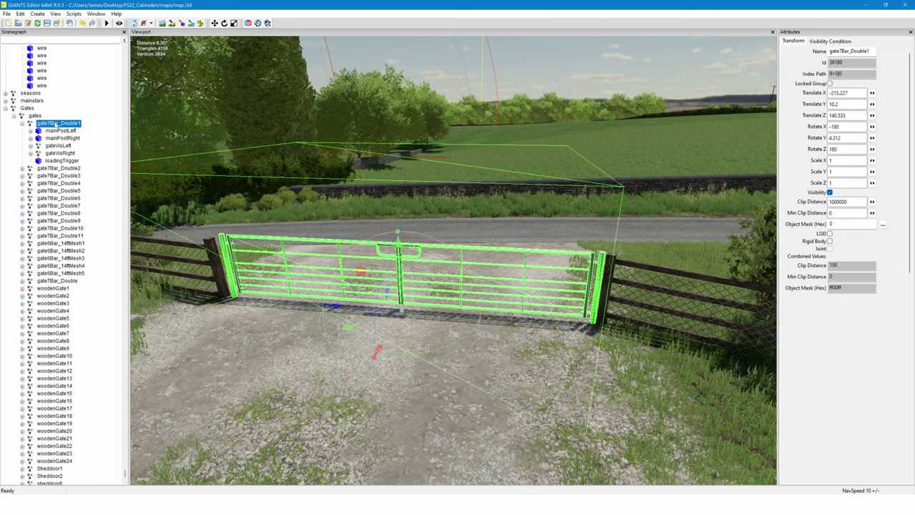
left_click_drag(299, 158, 311, 166, "alt")
scroll(309, 170, "down", 6)
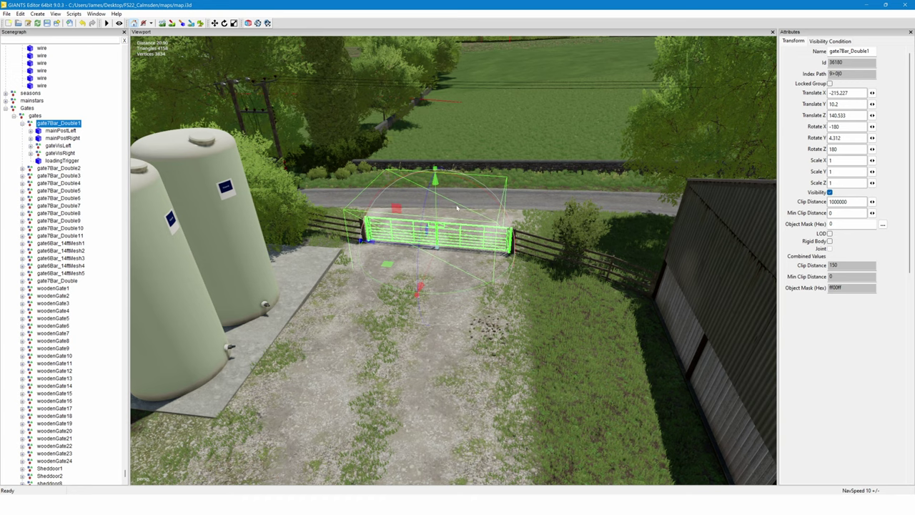
left_click_drag(457, 208, 449, 211, "alt")
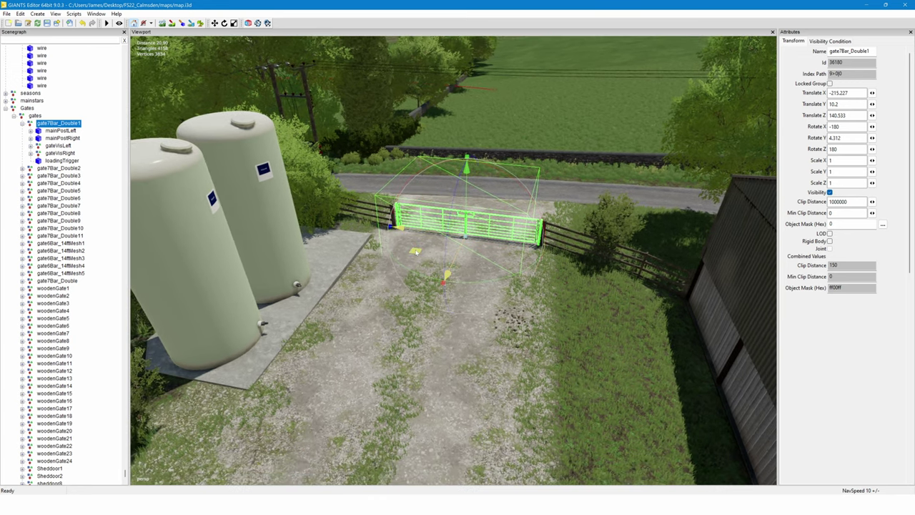
left_click_drag(417, 252, 333, 315)
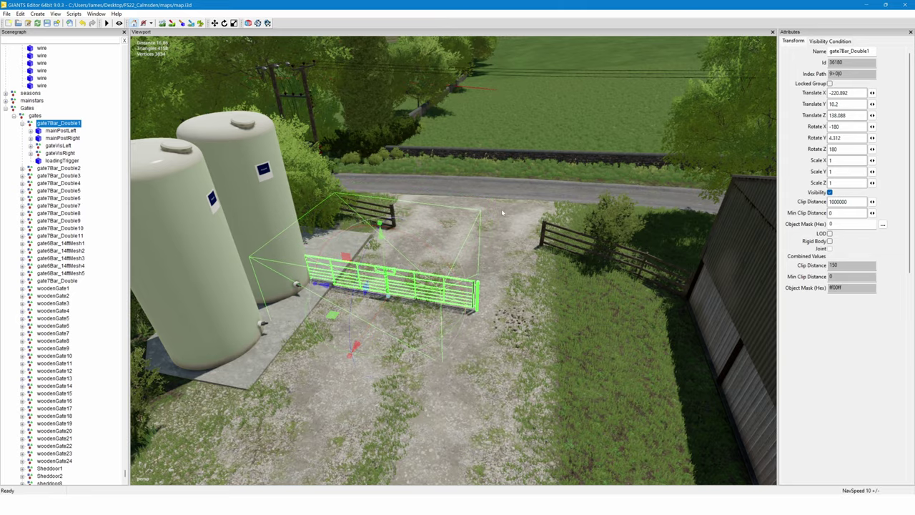
key("ctrl+z")
Duplicate the farmyard gate as gate7Bar_Double12 and place the copy near the hedge gap, at about X -311.6, Z 103.4
mouse_move(456, 184)
left_mouse_down("alt")
mouse_move(472, 184)
mouse_move(477, 172)
mouse_move(464, 158)
mouse_move(465, 187)
left_mouse_up("alt")
scroll(472, 184, "up", 4)
scroll(466, 187, "down", 2)
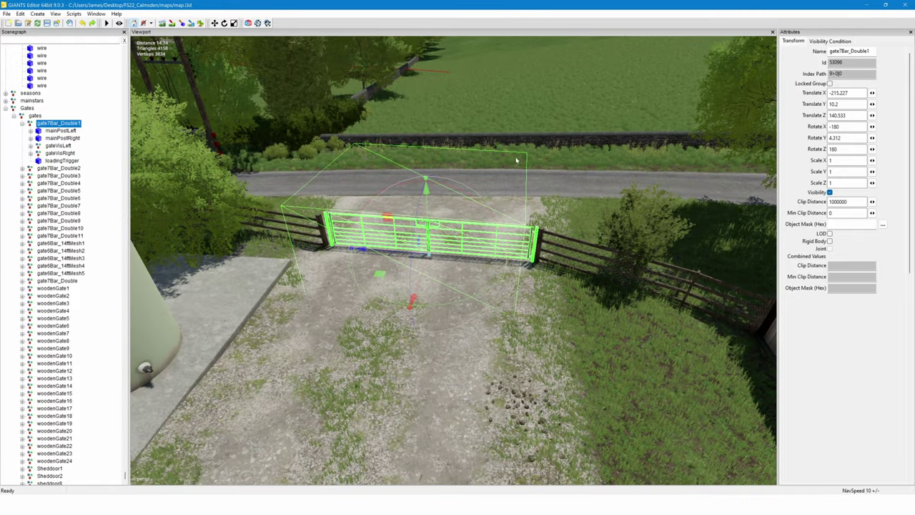
key("ctrl+d")
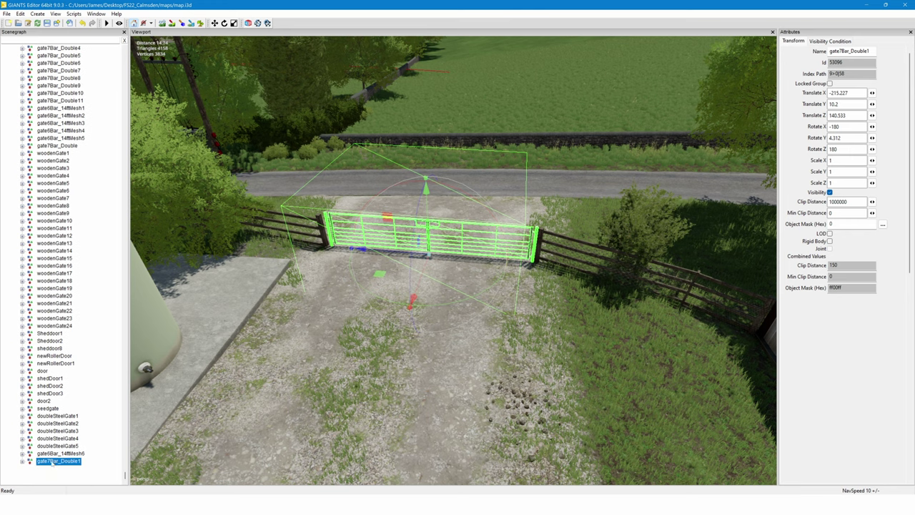
scroll(82, 393, "up", 3)
scroll(543, 233, "down", 10)
left_click_drag(527, 233, 331, 371, "alt")
scroll(464, 251, "down", 6)
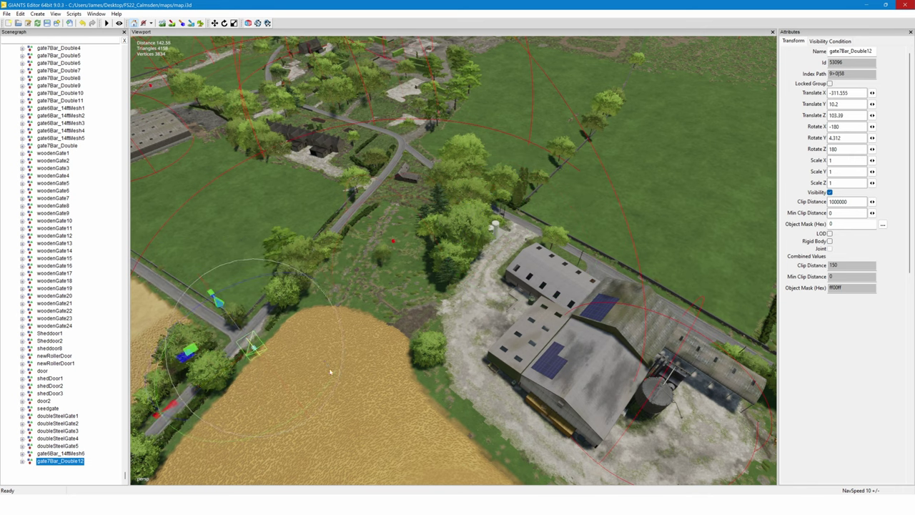
Rotate the copied gate to about -80° around Y and move it into the hedge gap, at about X -309.3, Y 7.2, Z 100.4
left_click_drag(214, 446, 304, 342)
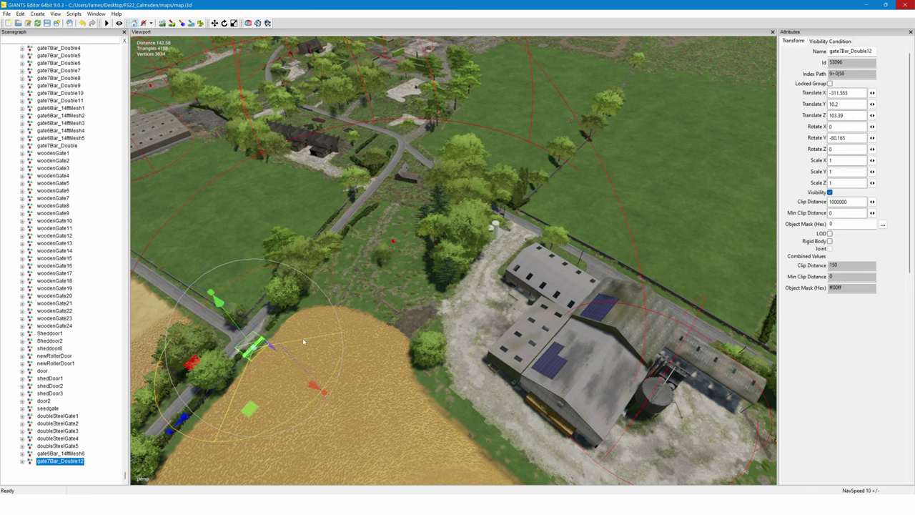
mouse_move(247, 411)
left_mouse_down()
mouse_move(258, 396)
mouse_move(249, 402)
left_mouse_up()
left_click_drag(299, 361, 256, 309, "alt")
scroll(301, 304, "up", 8)
left_click_drag(458, 332, 472, 323)
left_click_drag(519, 255, 552, 343)
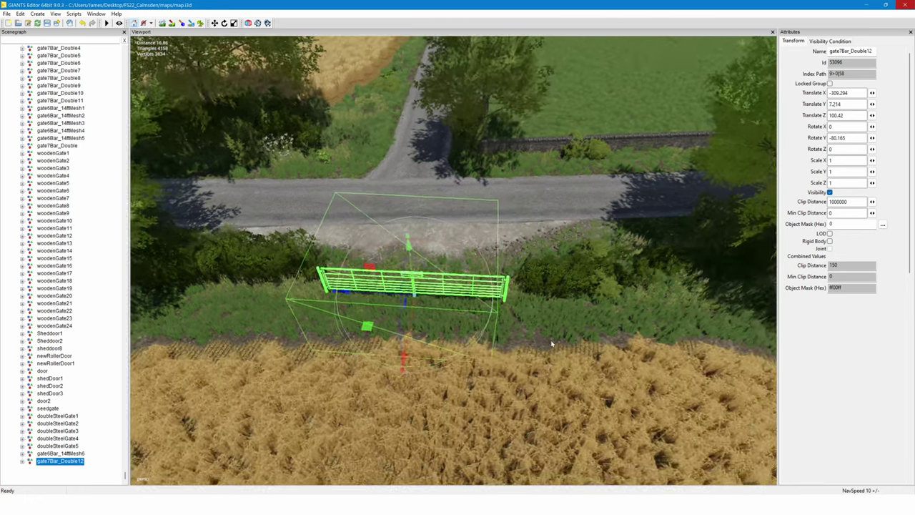
Shift the gate towards the road to about Z 99.2, tilt it to about -0.3° around X and lower it to about Y 7.03
scroll(552, 347, "up", 4)
left_click_drag(368, 242, 372, 242)
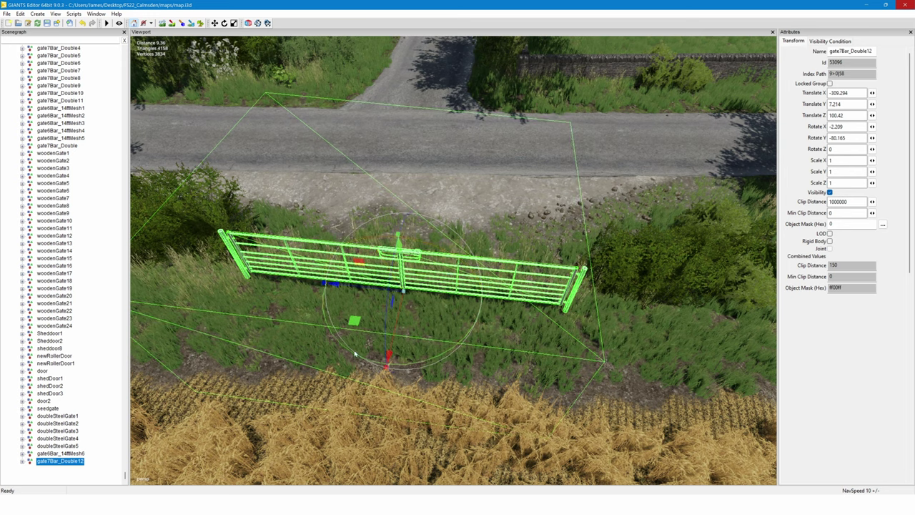
left_click_drag(355, 353, 358, 279)
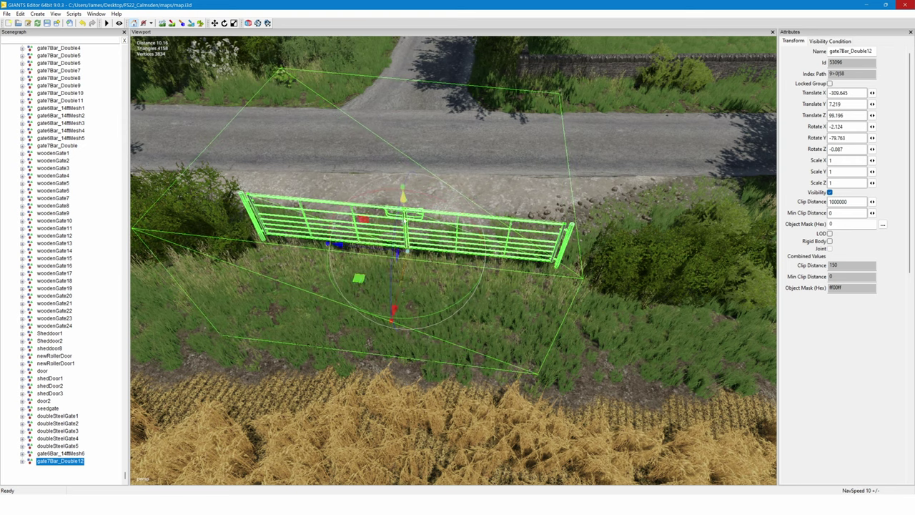
left_click_drag(406, 221, 405, 217)
left_click_drag(378, 187, 374, 189)
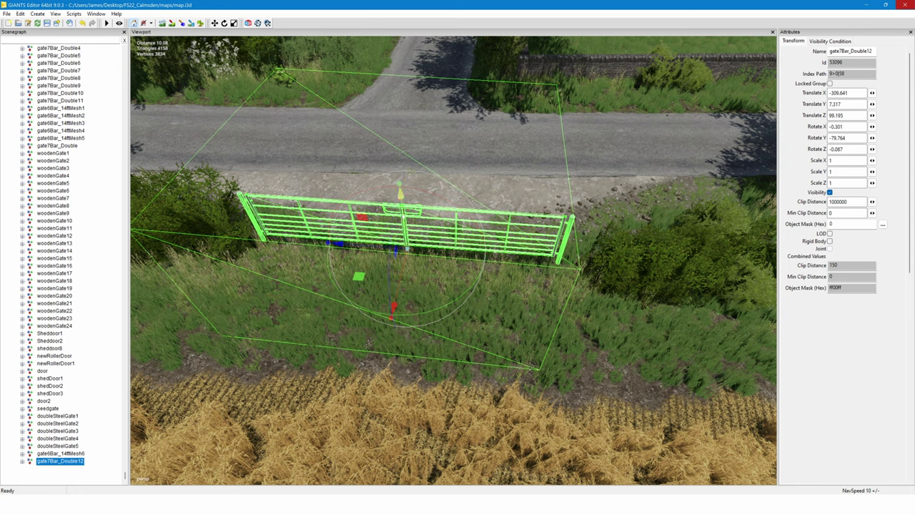
left_click_drag(404, 216, 399, 226)
Slide the gate lengthwise until one end post meets the hedge, at about X -310.6, Z 99.4
key("a")
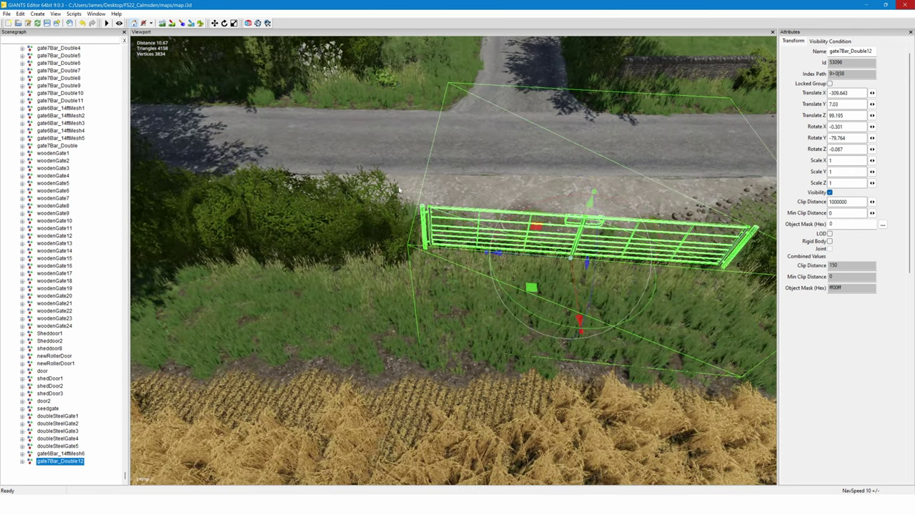
key("d")
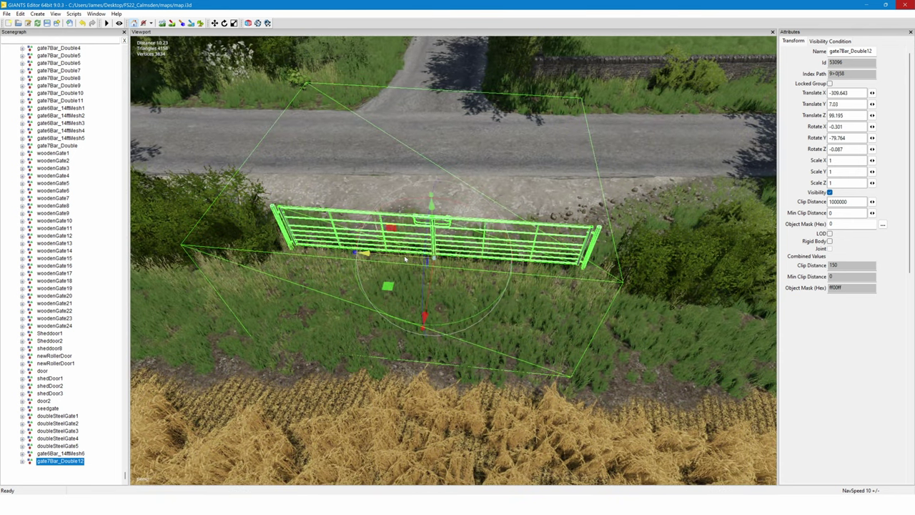
left_click_drag(405, 259, 378, 262)
key("a")
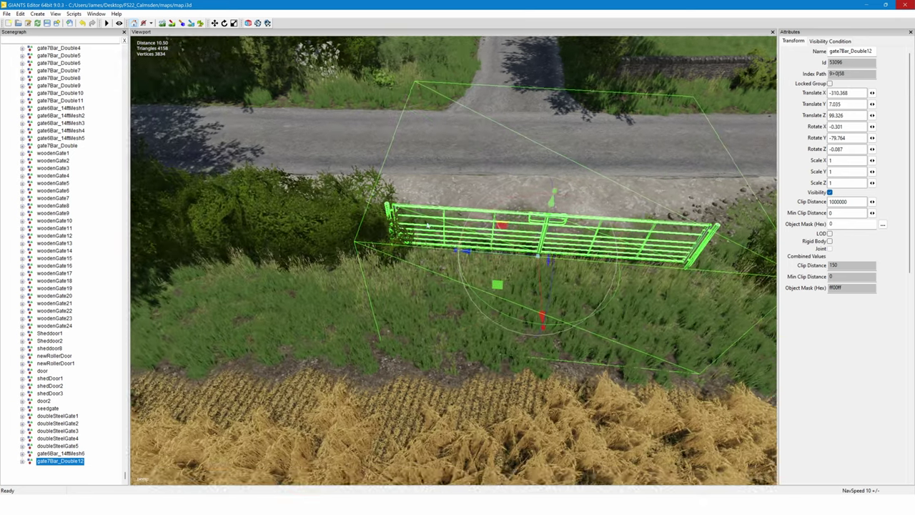
right_click_drag(428, 225, 428, 221)
left_click_drag(512, 269, 503, 270)
Rotate the shrubLong9m_LOD hedge beside the gate's open end to about -19.8° around Y, undoing the extra tilt
key("d")
key("a")
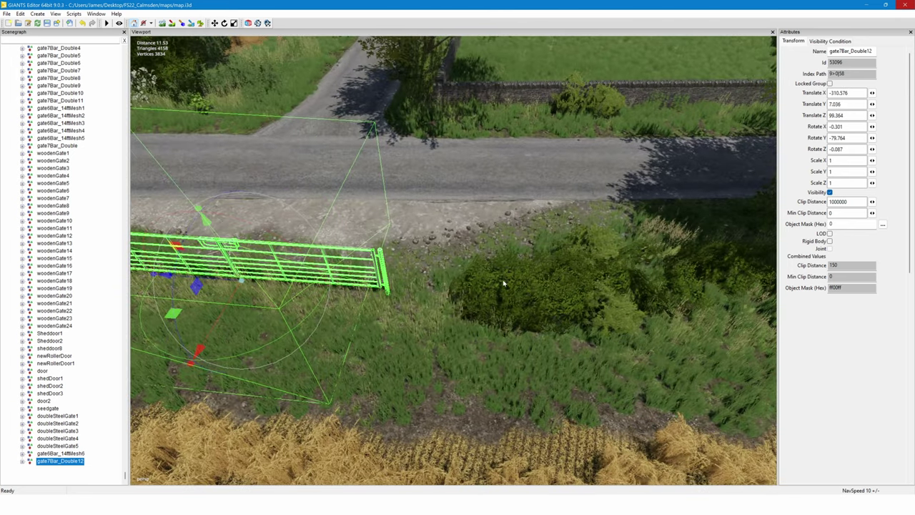
left_click(505, 284)
right_click_drag(504, 284, 463, 273)
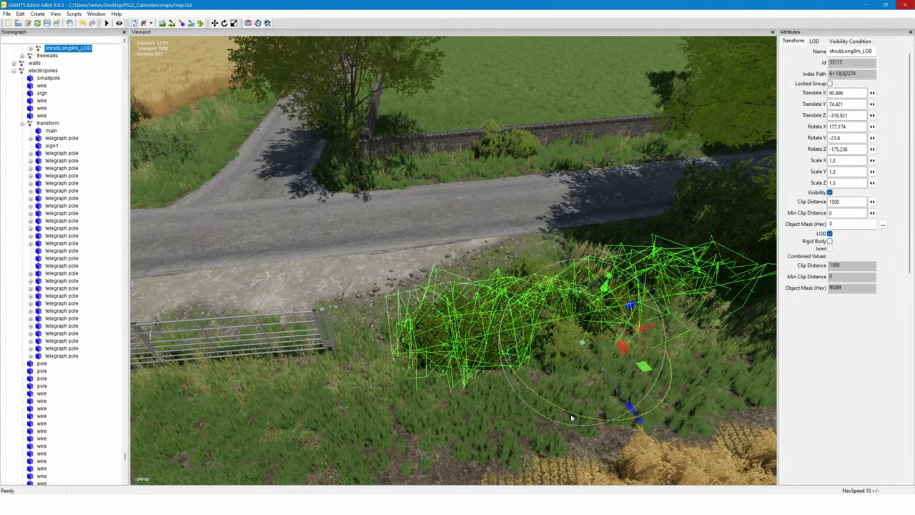
left_click_drag(571, 415, 564, 416)
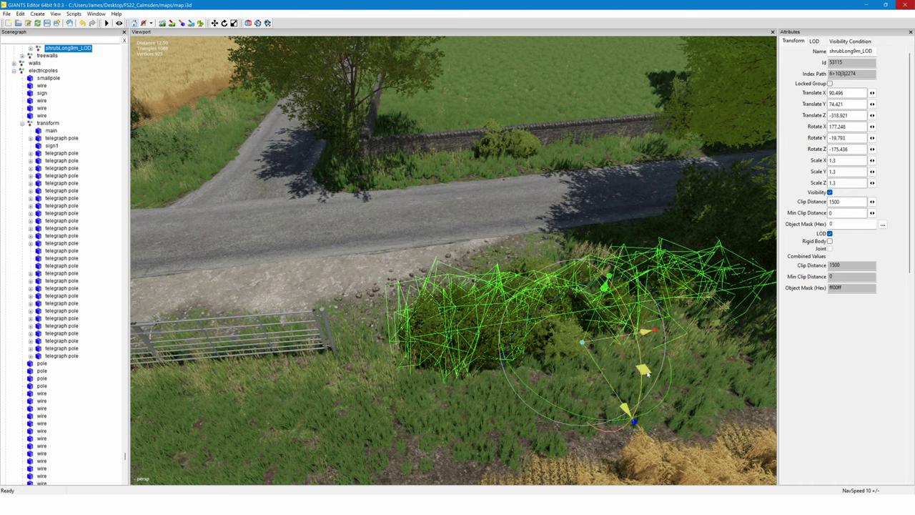
left_click_drag(646, 372, 647, 372)
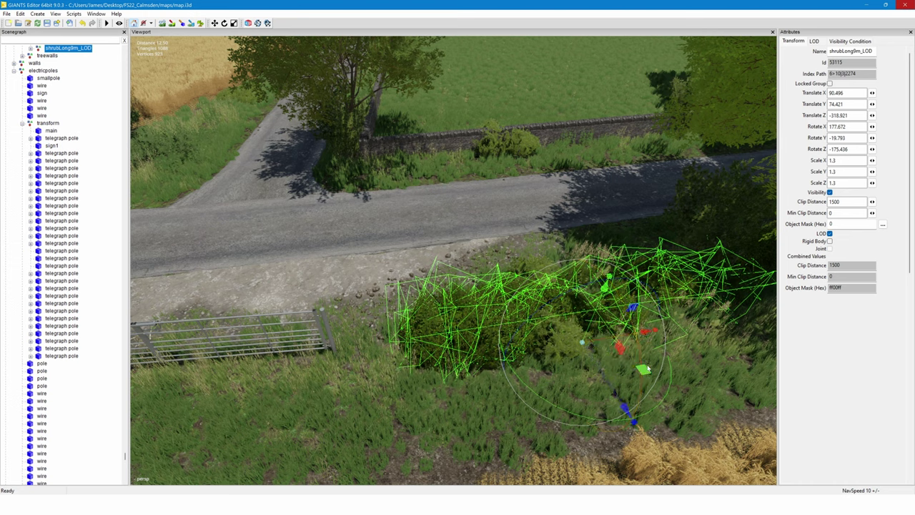
key("ctrl+z")
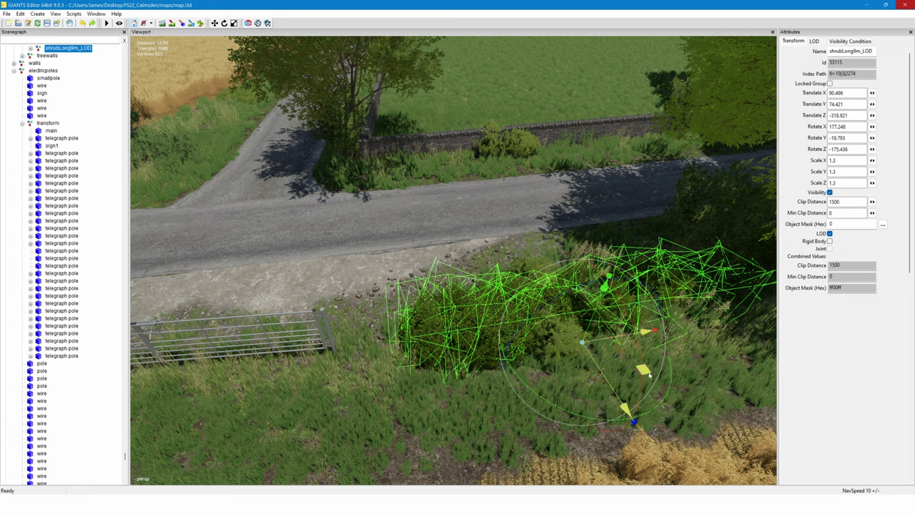
Move the hedge against the gate post to about X 92.6, Y 74.6, Z -320.1 and turn it to about -16.9° around Y
left_click_drag(650, 374, 607, 410)
left_click_drag(491, 430, 489, 427)
mouse_move(541, 403)
left_mouse_down()
mouse_move(545, 412)
mouse_move(540, 404)
left_mouse_up()
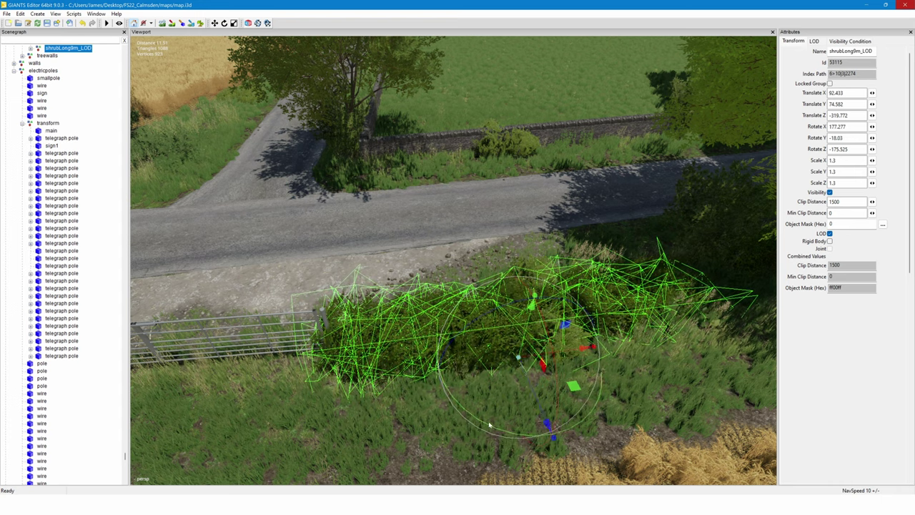
left_click_drag(489, 426, 487, 428)
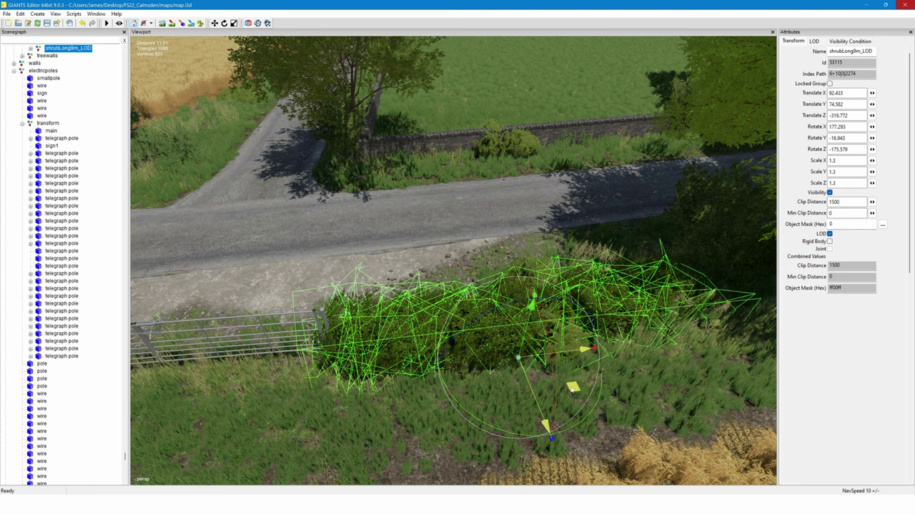
left_click_drag(574, 387, 570, 397)
Check the fit of the gate between the hedges and survey the farmyard and surrounding wheat field
scroll(434, 338, "down", 5)
left_click_drag(434, 339, 558, 312, "alt")
scroll(428, 328, "up", 6)
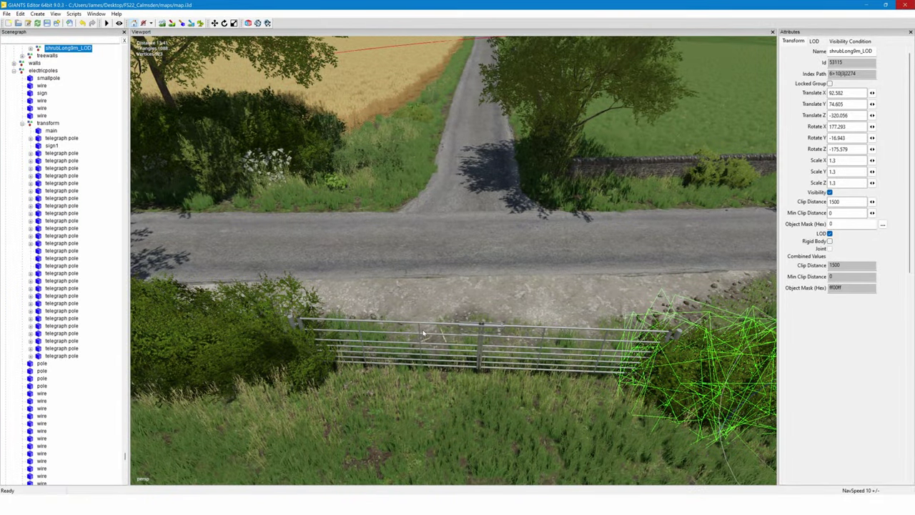
scroll(429, 299, "down", 5)
scroll(429, 301, "down", 2)
scroll(644, 271, "up", 3)
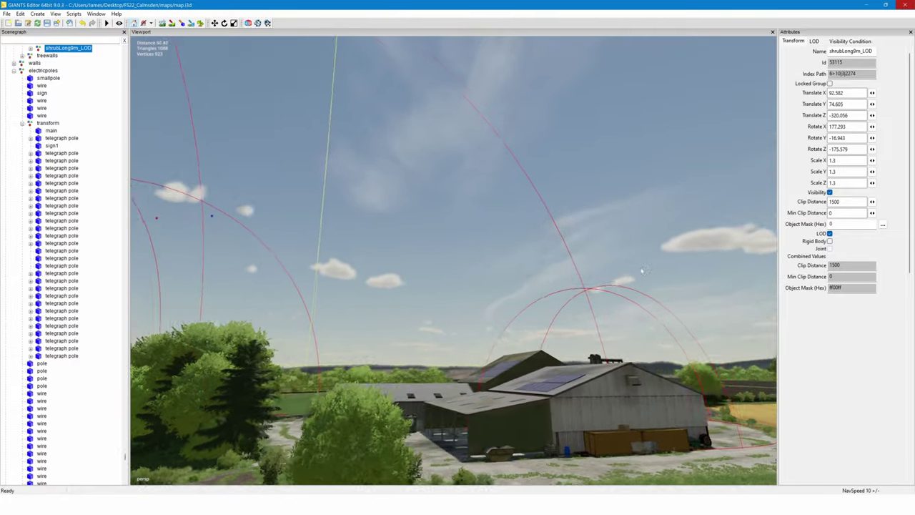
scroll(558, 347, "down", 6)
scroll(558, 348, "down", 3)
left_click(75, 250)
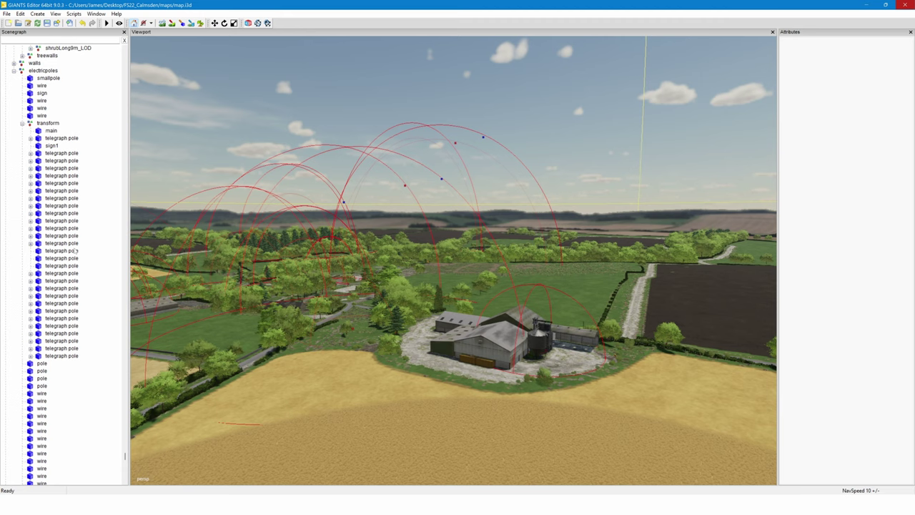
left_click_drag(311, 238, 342, 254, "alt")
scroll(351, 239, "up", 3)
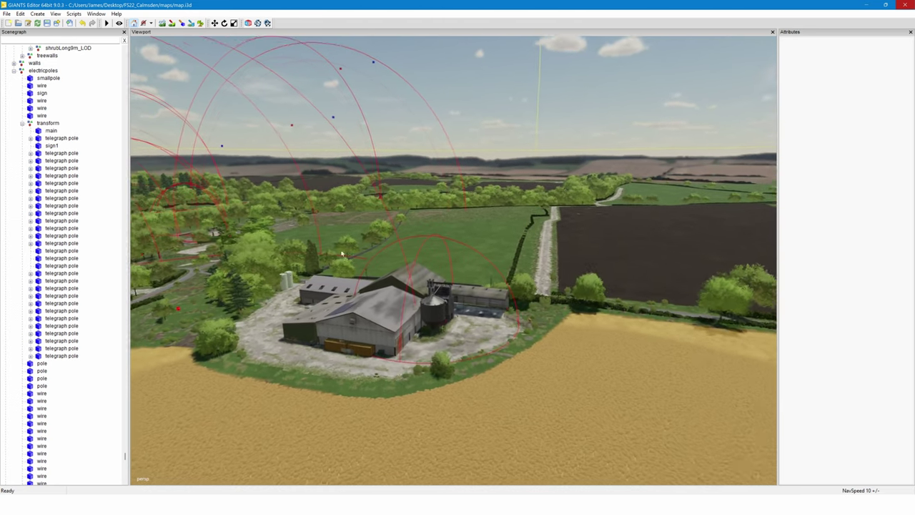
right_click_drag(342, 254, 292, 259)
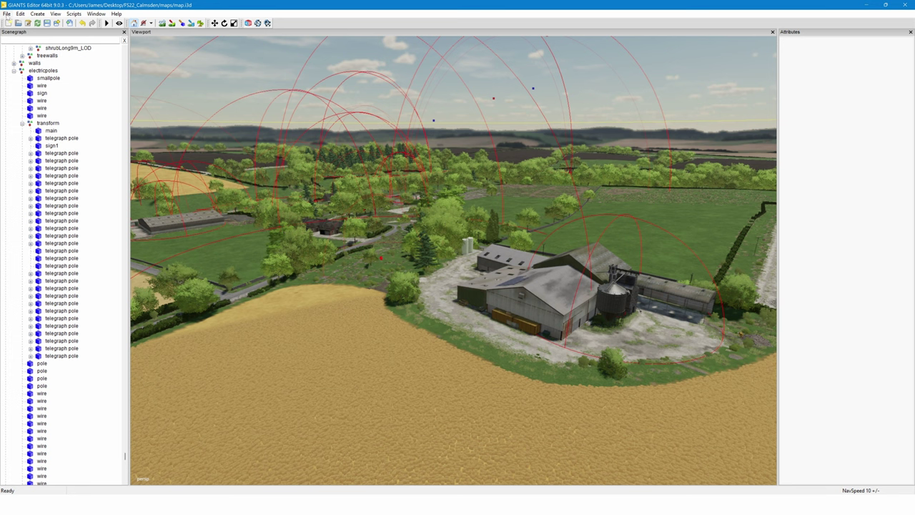
Save the edited map.i3d and close GIANTS Editor
left_click(7, 14)
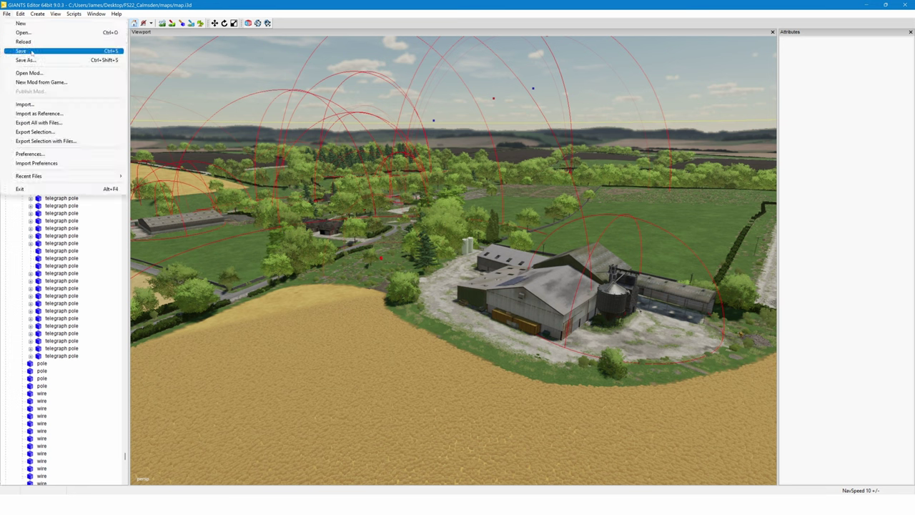
left_click(32, 51)
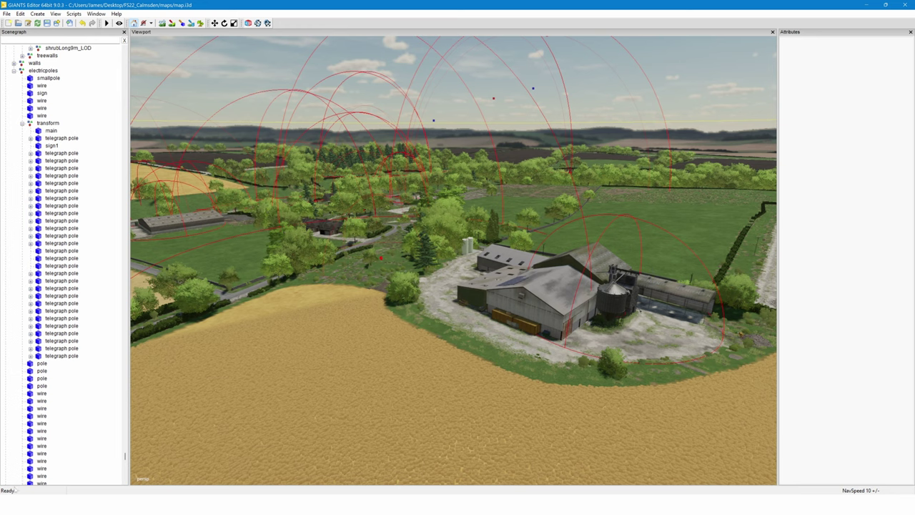
left_click(909, 5)
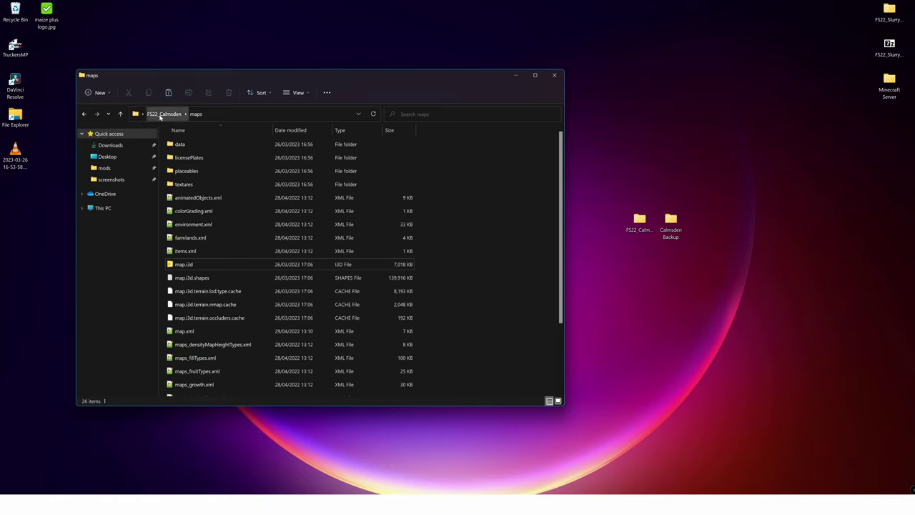
In File Explorer, go up from the maps folder to the FS22_Calmsden root folder and locate modDesc.xml
left_click(169, 115)
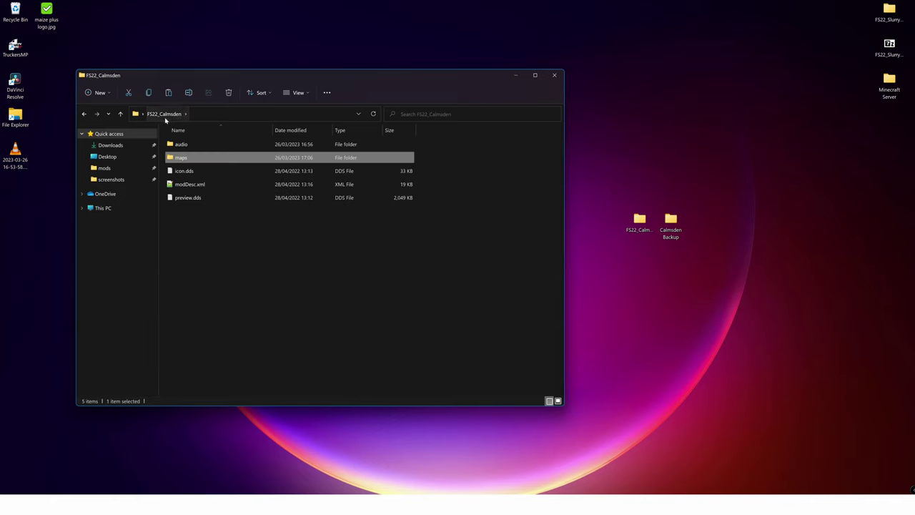
double_click(200, 158)
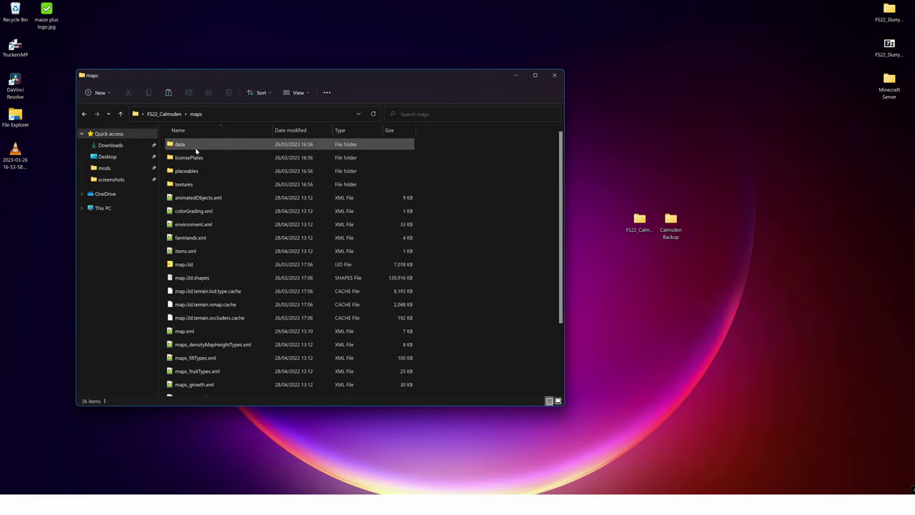
left_click(164, 113)
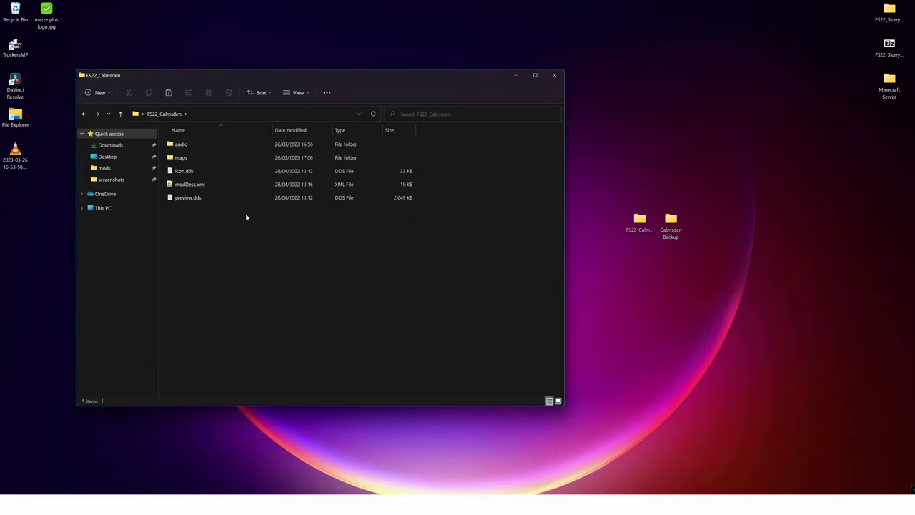
left_click(208, 184)
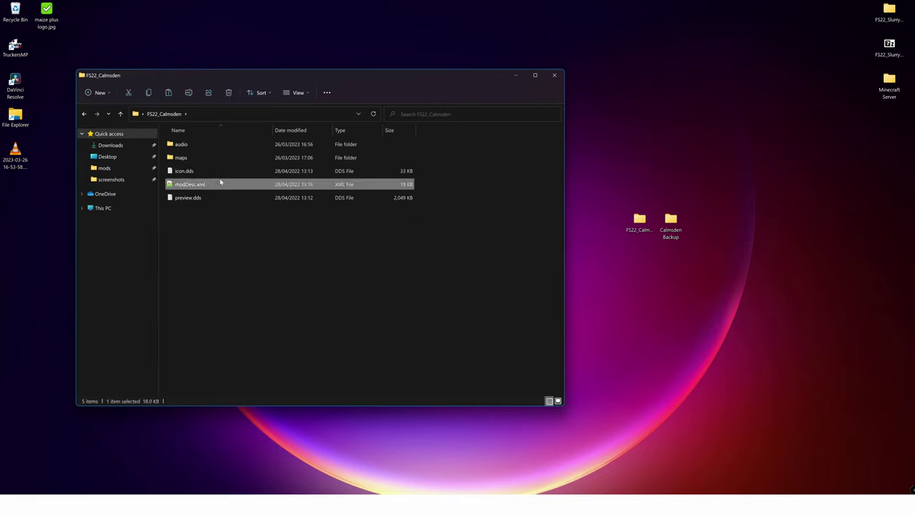
left_click(211, 226)
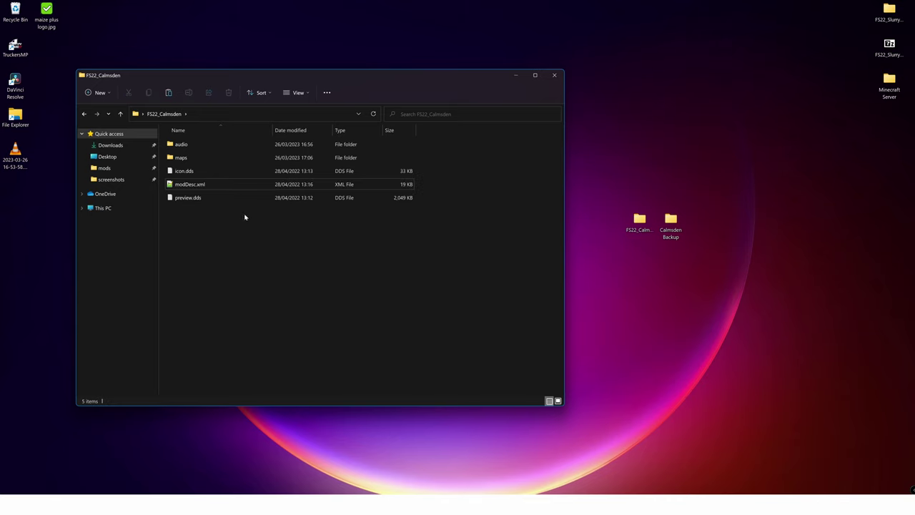
Compress all files and folders in the FS22_Calmsden root into FS22_Calmsden.zip with 7-Zip
left_click_drag(236, 208, 235, 231)
key("ctrl+a")
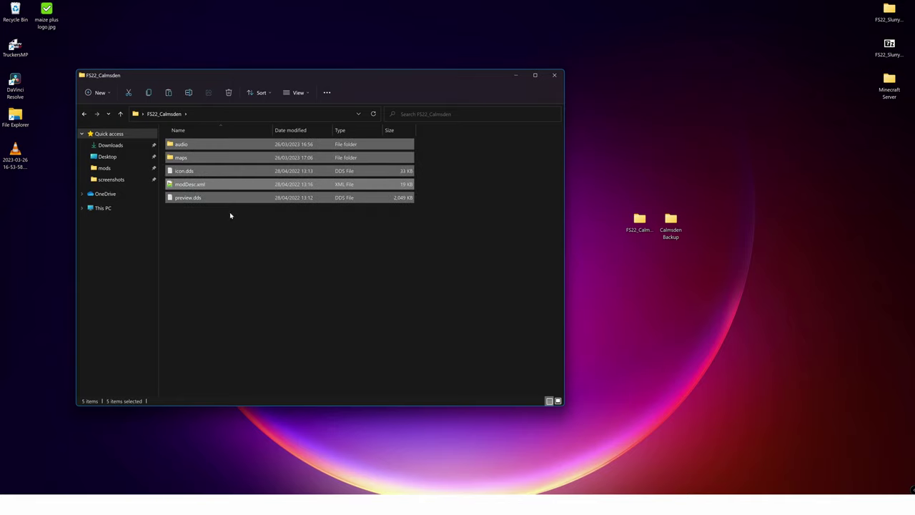
right_click(228, 161)
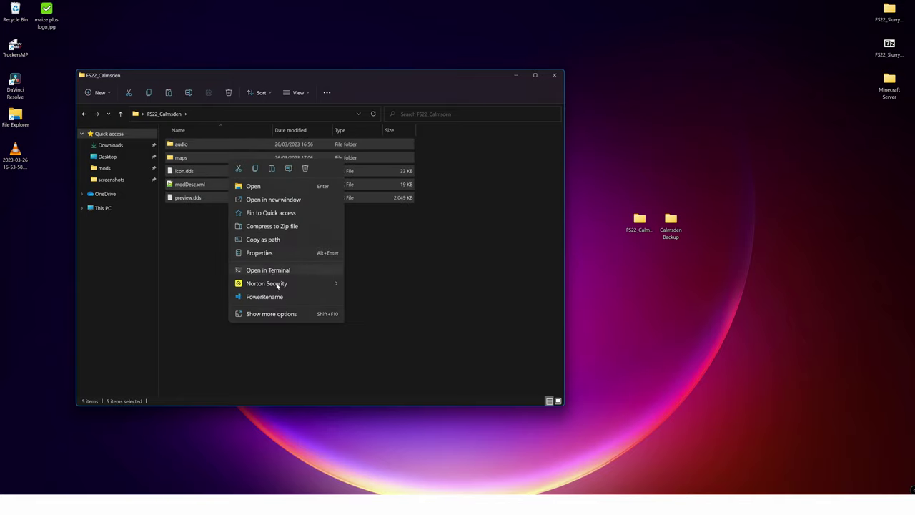
left_click(283, 315)
mouse_move(338, 170)
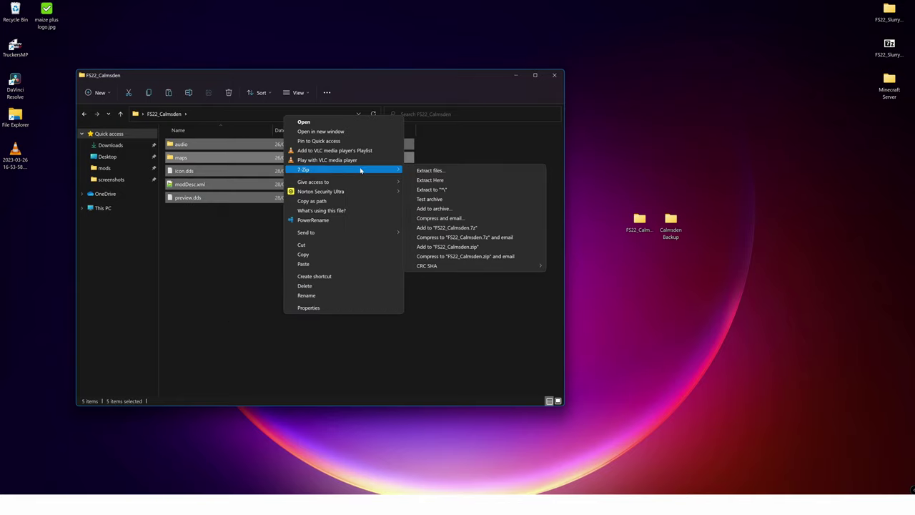
left_click(469, 246)
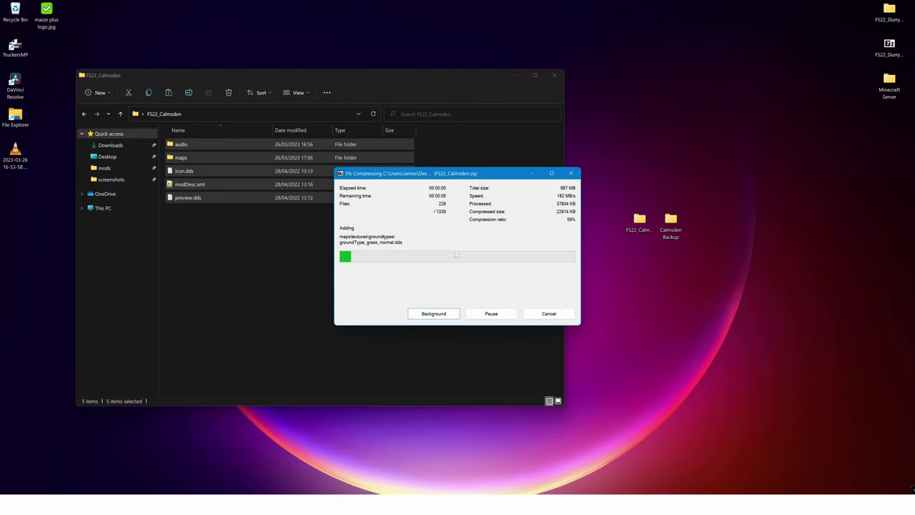